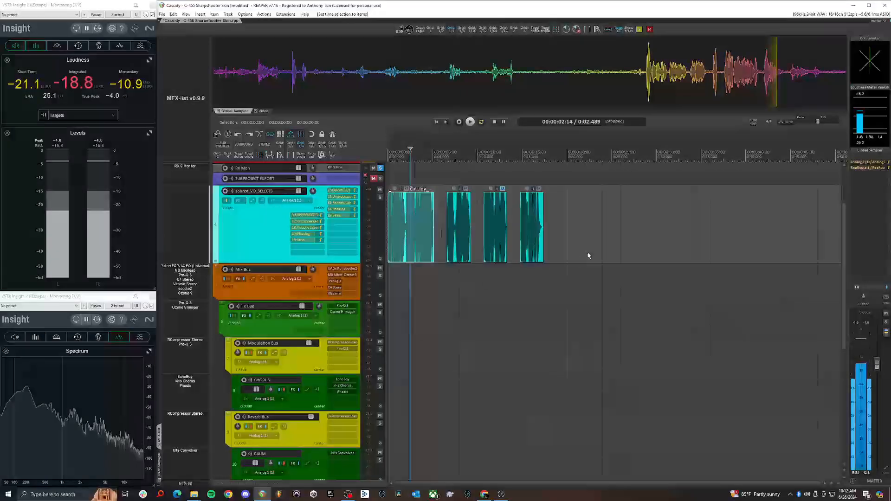
Open the Pro-Q 3 EQ on the Unprocessed_Layer_01 track, review its low-cut curve, and close it
{"action": "scroll", "coordinate": [399, 266], "scroll_direction": "up", "scroll_amount": 1}
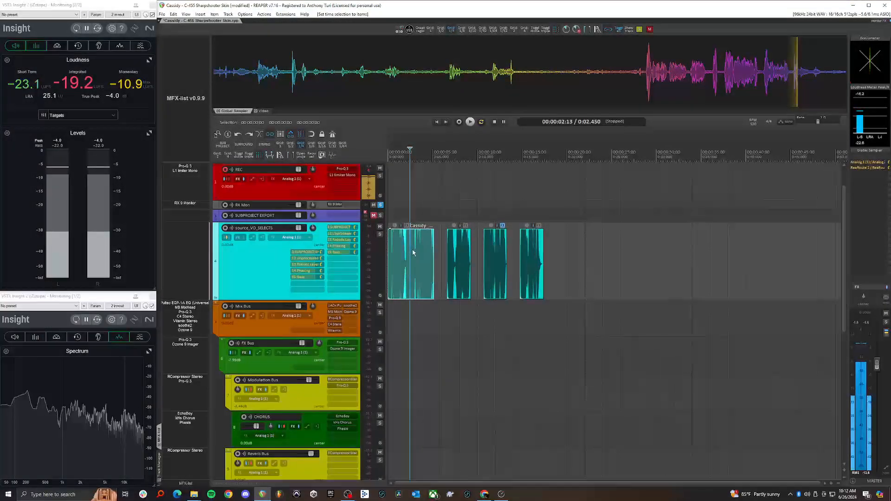
{"action": "left_click", "coordinate": [416, 251]}
{"action": "scroll", "coordinate": [434, 263], "scroll_direction": "down", "scroll_amount": 6}
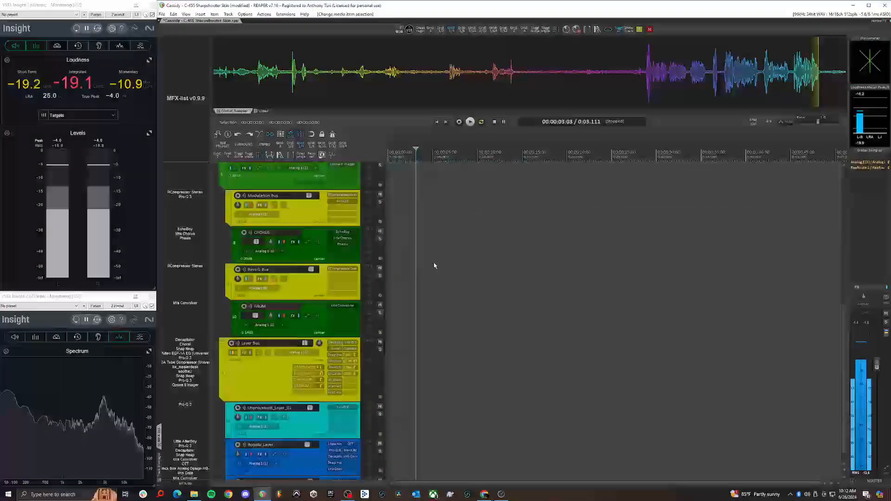
{"action": "left_click", "coordinate": [340, 339]}
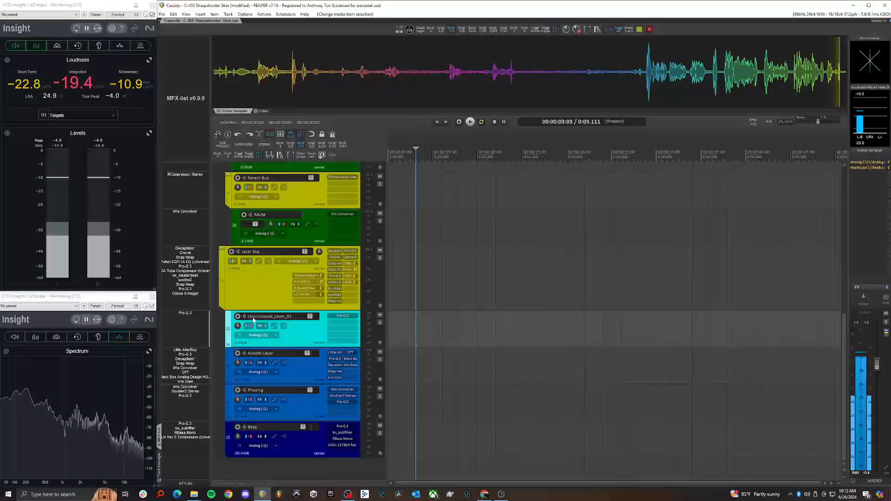
{"action": "left_click", "coordinate": [190, 314]}
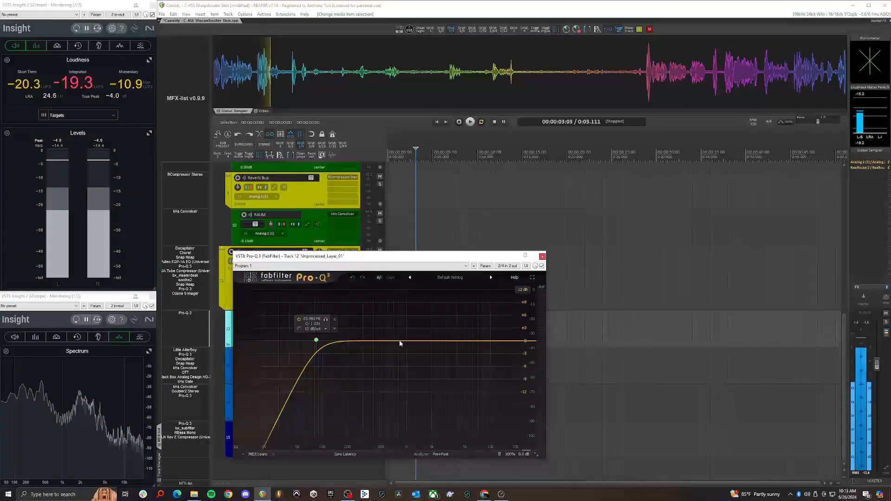
{"action": "left_click", "coordinate": [542, 257]}
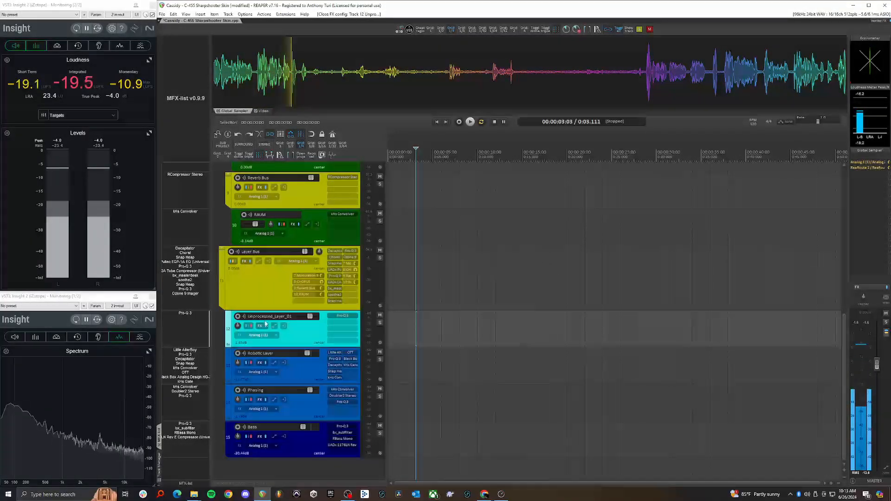
Open Little AlterBoy on the Robotic Layer track and review its pitch, formant, mode, drive and mix settings
{"action": "left_click", "coordinate": [290, 369]}
{"action": "scroll", "coordinate": [553, 310], "scroll_direction": "up", "scroll_amount": 5}
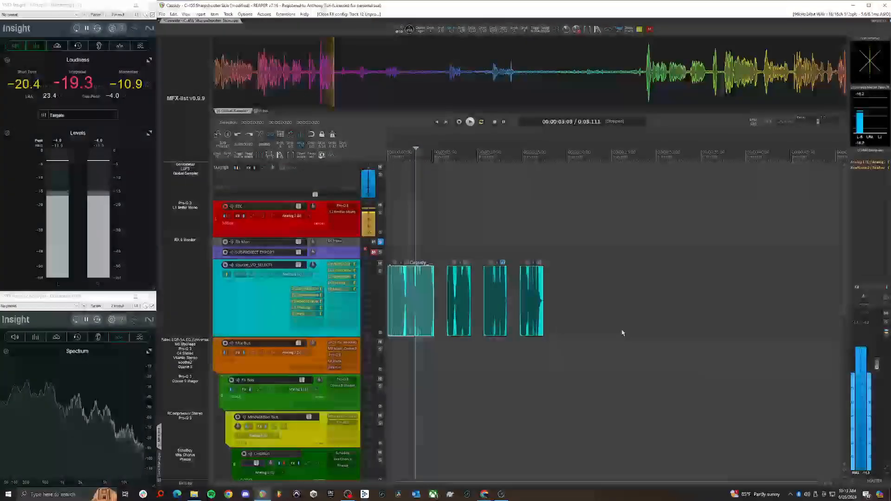
{"action": "scroll", "coordinate": [557, 332], "scroll_direction": "down", "scroll_amount": 5}
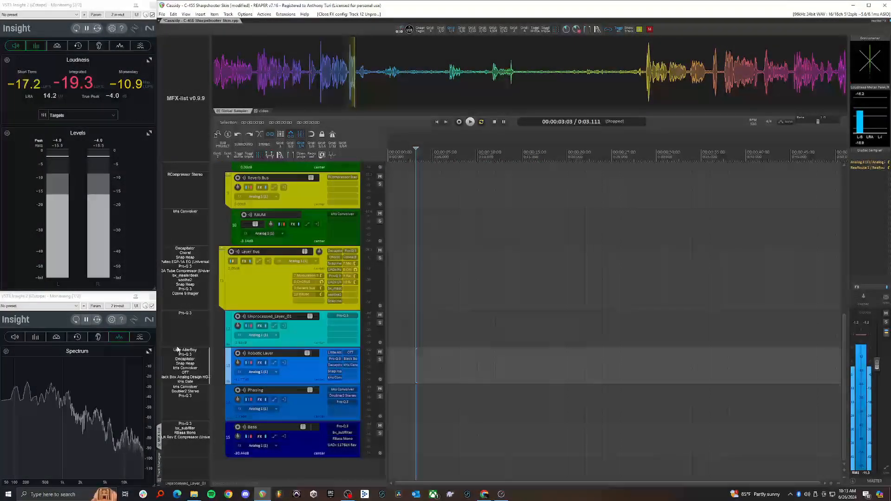
{"action": "left_click", "coordinate": [191, 350]}
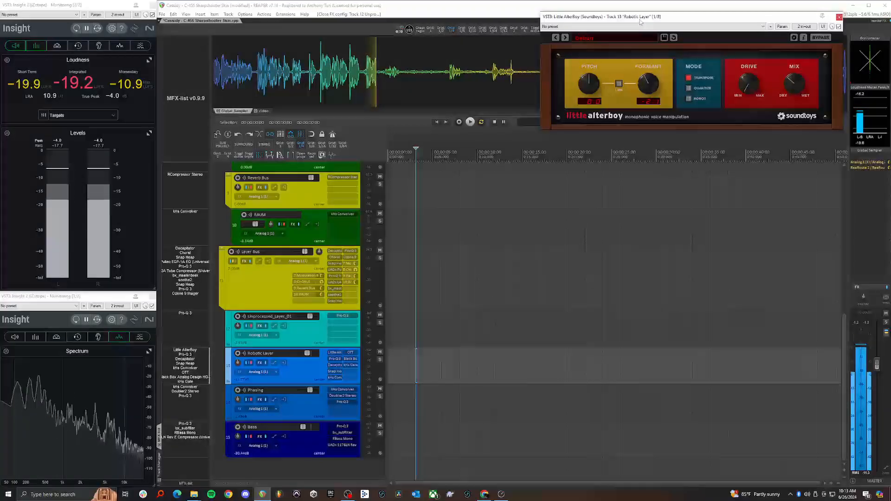
{"action": "left_click_drag", "start_coordinate": [639, 17], "coordinate": [518, 165]}
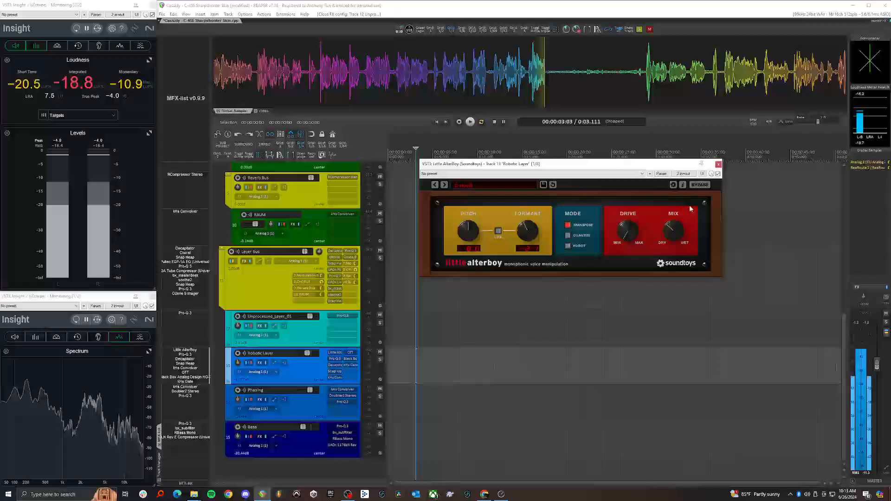
{"action": "left_click", "coordinate": [718, 164]}
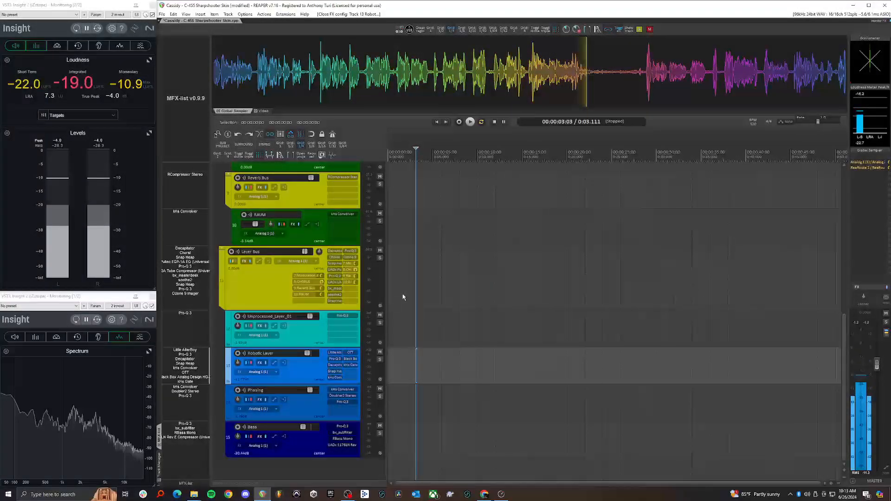
{"action": "left_click", "coordinate": [188, 351]}
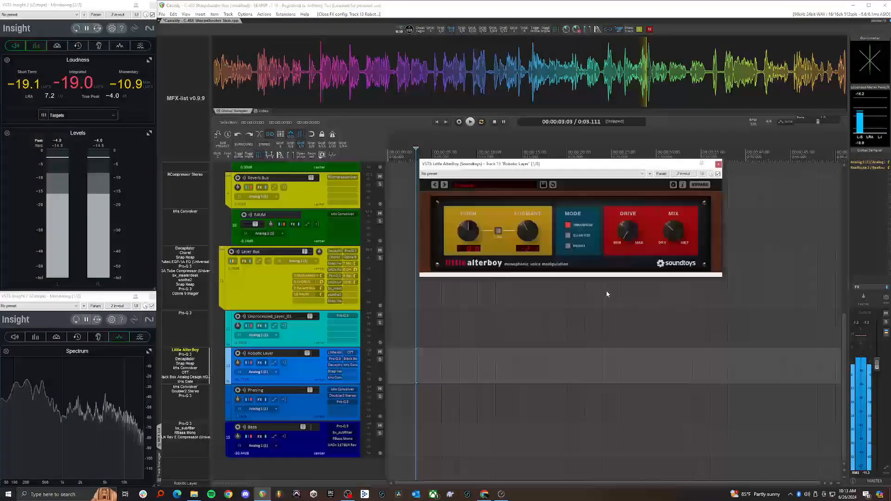
Examine the Robotic Layer's Pro-Q 3 curve, including its low-mid cut, and open its Decapitator saturation
{"action": "left_click", "coordinate": [185, 354]}
{"action": "left_click_drag", "start_coordinate": [295, 274], "coordinate": [317, 243]}
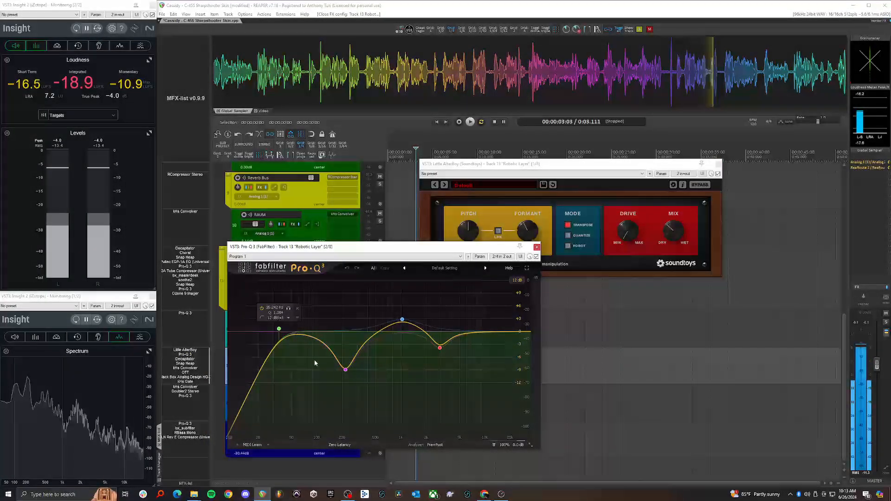
{"action": "left_click", "coordinate": [345, 369]}
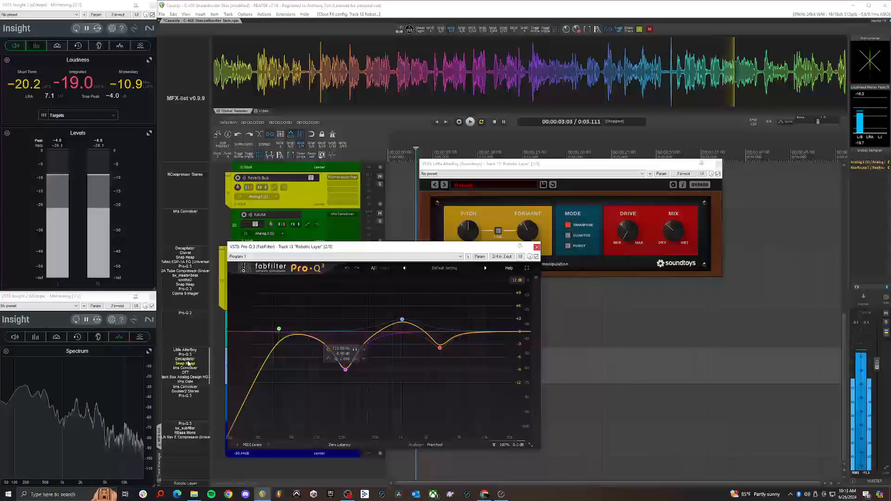
{"action": "left_click", "coordinate": [189, 360]}
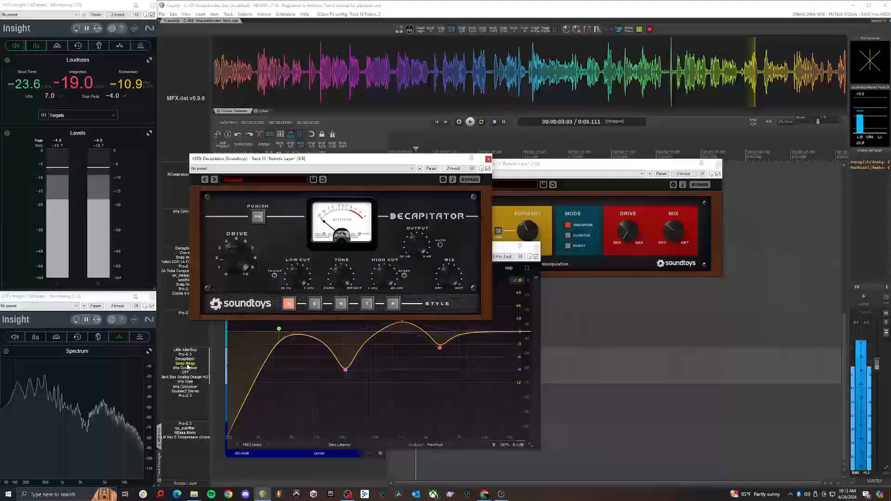
Inspect the Robotic Layer's Snap Heap, checking the Audio Follower modulation on the Frequency Shifter, and close it along with Decapitator
{"action": "left_click", "coordinate": [185, 364]}
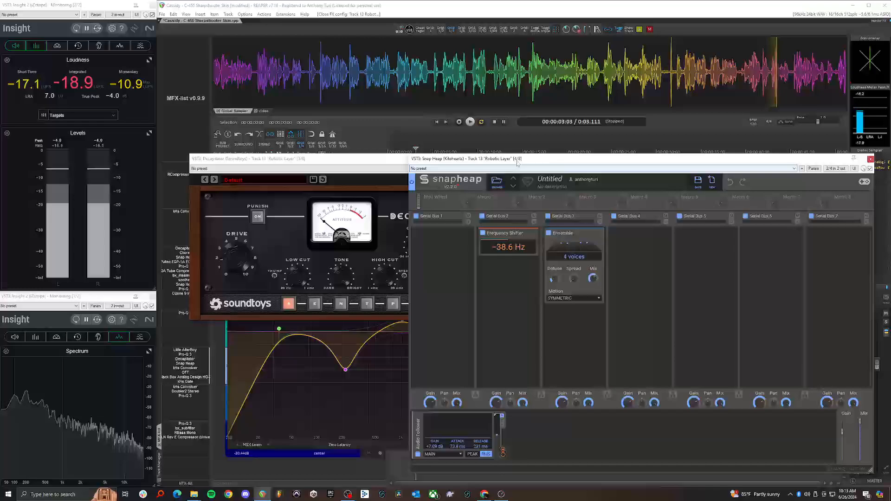
{"action": "left_click_drag", "start_coordinate": [464, 159], "coordinate": [390, 133]}
{"action": "left_click_drag", "start_coordinate": [444, 223], "coordinate": [437, 229]}
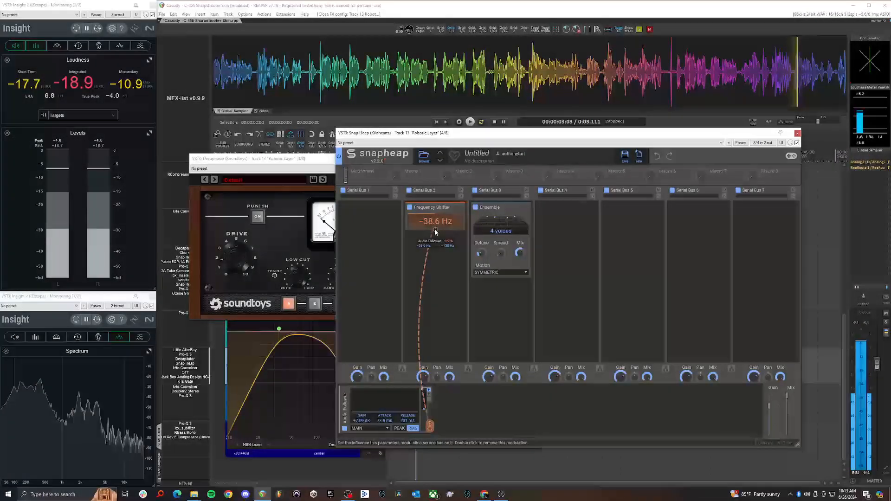
{"action": "double_click", "coordinate": [435, 235]}
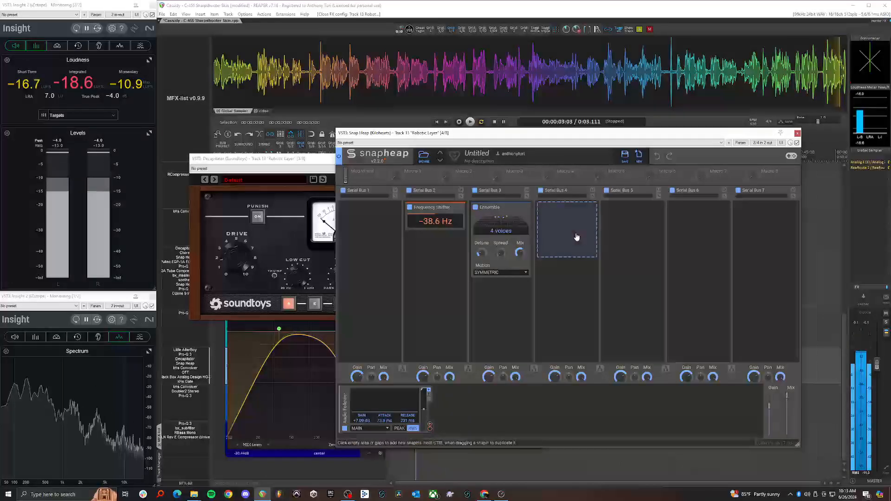
{"action": "key", "text": "ctrl+z"}
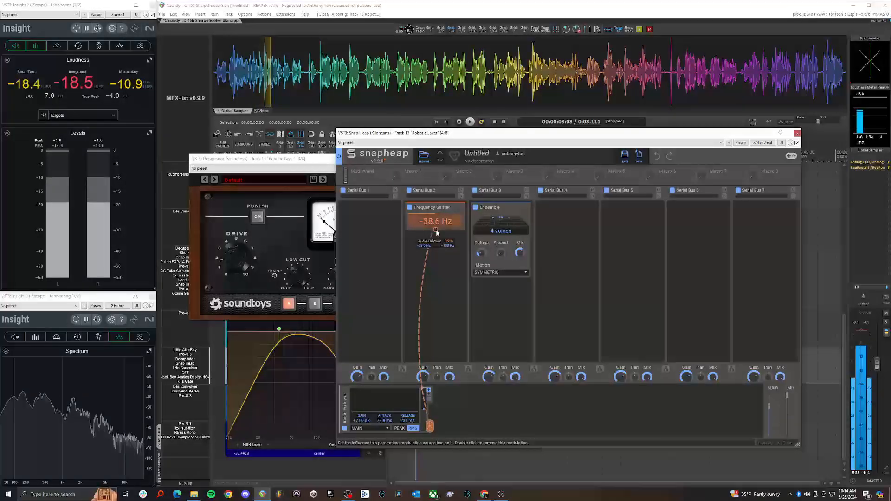
{"action": "double_click", "coordinate": [439, 235]}
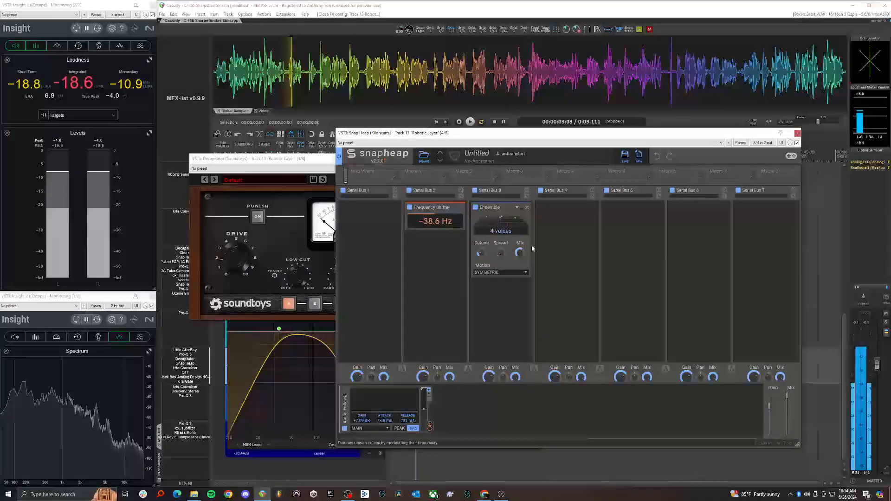
{"action": "left_click", "coordinate": [797, 133]}
{"action": "left_click", "coordinate": [534, 159]}
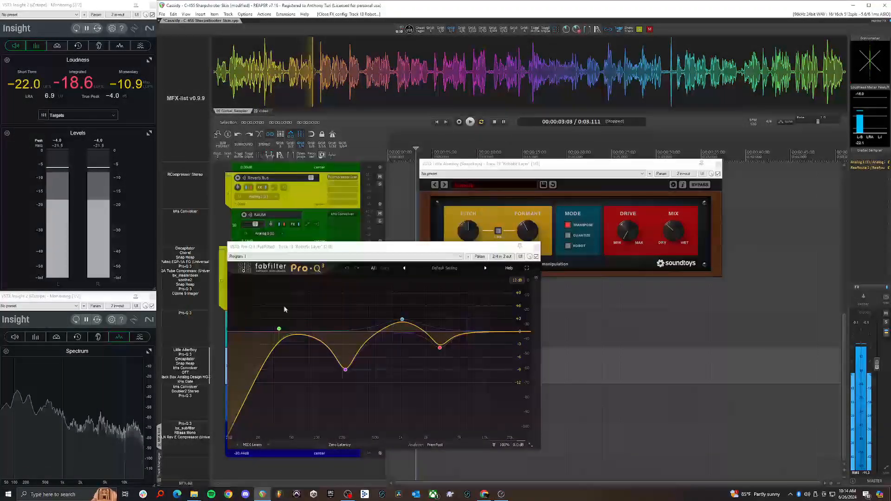
Review the Robotic Layer's kHs Convolver, OTT and Black Box HG-2 settings, closing the HG-2
{"action": "left_click", "coordinate": [194, 370]}
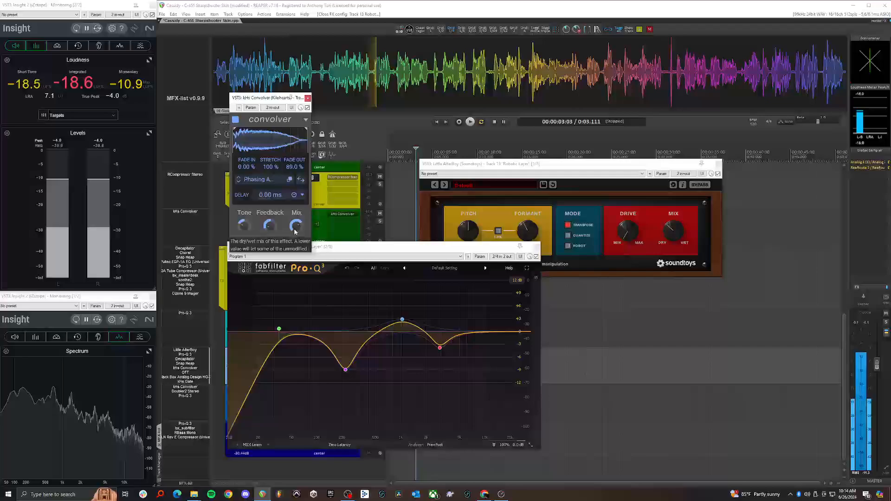
{"action": "left_click", "coordinate": [186, 373]}
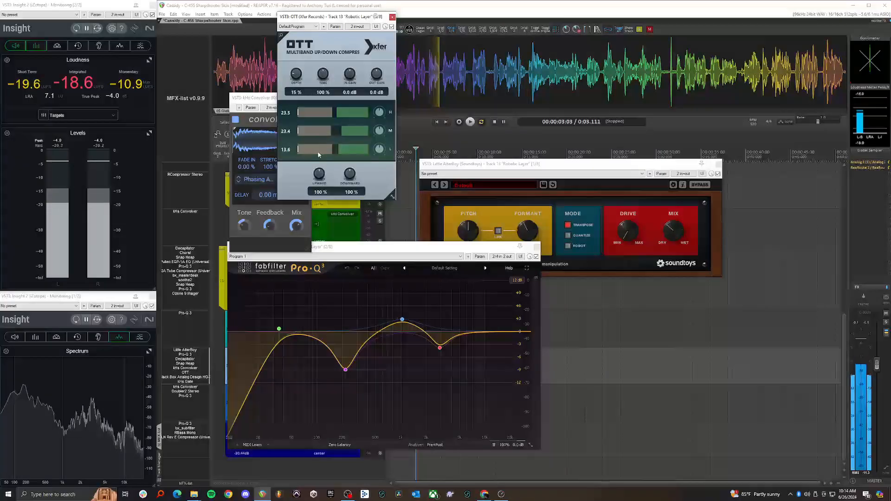
{"action": "left_click", "coordinate": [186, 377]}
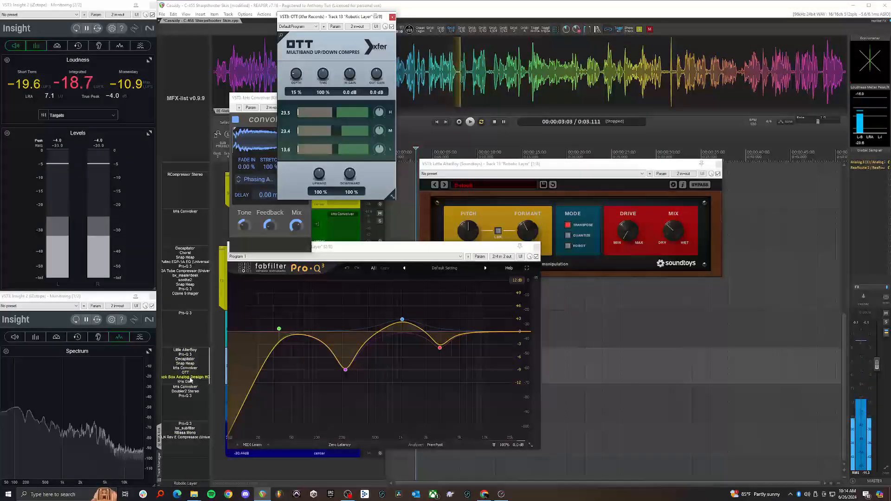
{"action": "left_click_drag", "start_coordinate": [532, 146], "coordinate": [443, 150]}
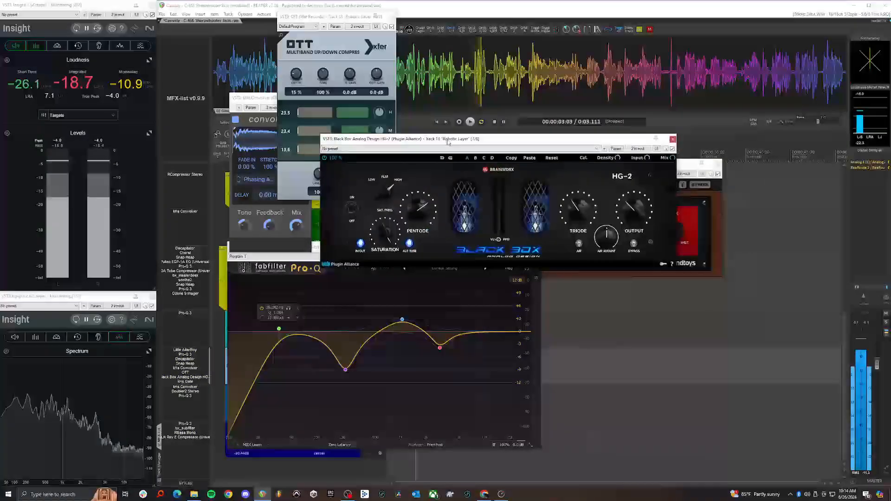
{"action": "left_click", "coordinate": [673, 140]}
Review the kHs Gate on the Robotic Layer and close the Gate, OTT, Convolver and Pro-Q 3 windows
{"action": "double_click", "coordinate": [193, 384]}
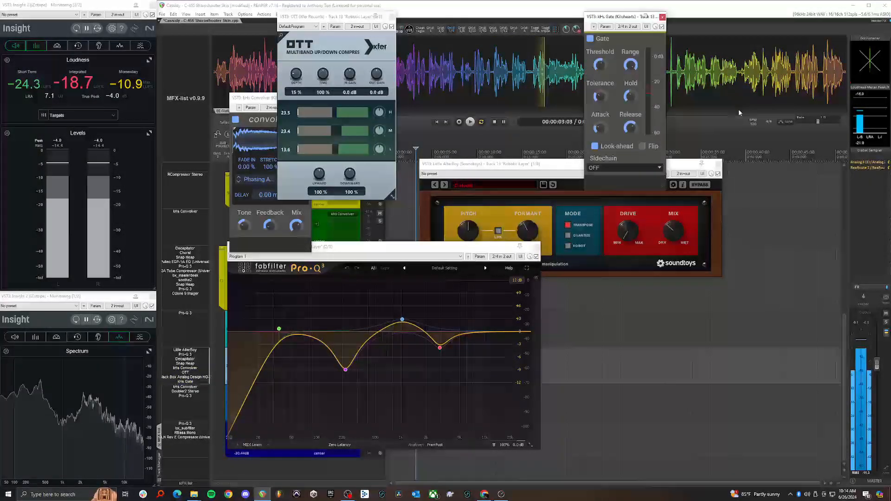
{"action": "left_click_drag", "start_coordinate": [626, 15], "coordinate": [542, 104]}
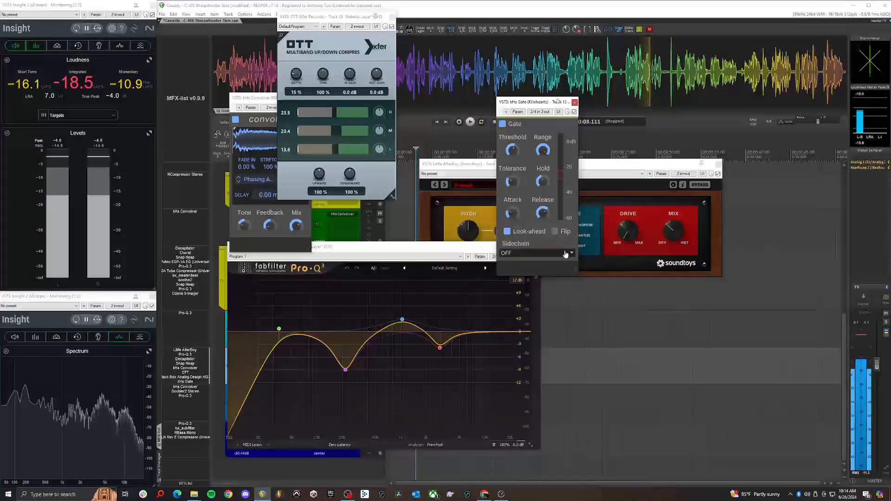
{"action": "left_click", "coordinate": [574, 102]}
{"action": "left_click", "coordinate": [392, 27]}
{"action": "left_click", "coordinate": [307, 97]}
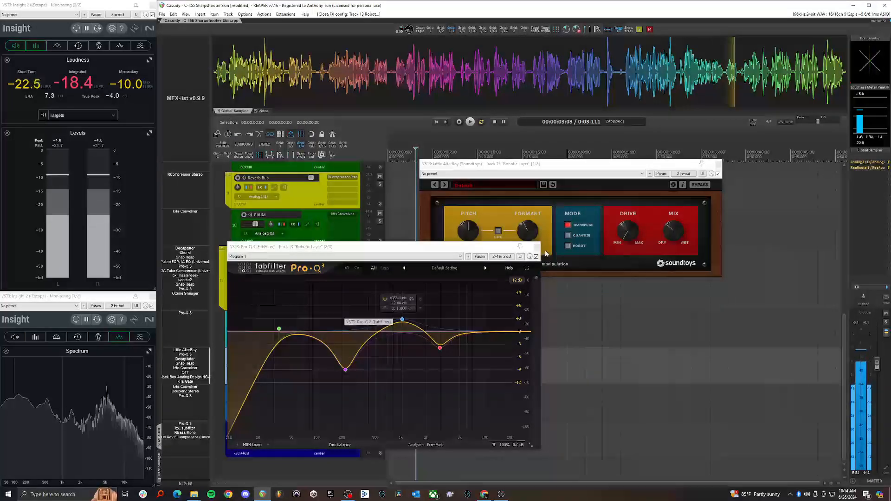
{"action": "key", "text": "Escape"}
Select the Phasing track and examine its kHs Convolver and Doubler2 Stereo settings
{"action": "left_click", "coordinate": [296, 409]}
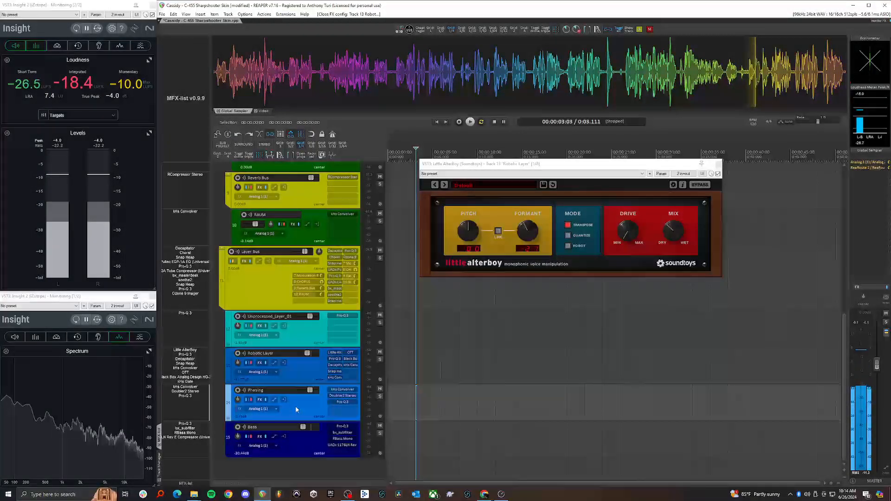
{"action": "left_click", "coordinate": [181, 387]}
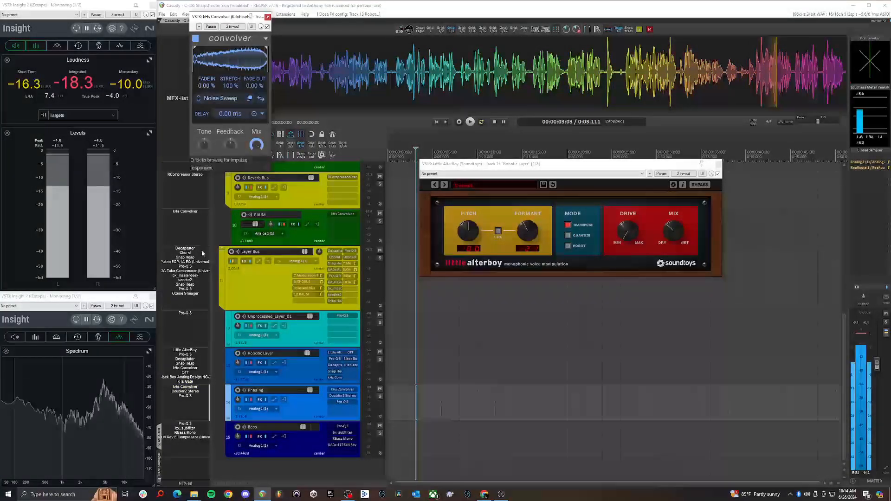
{"action": "left_click", "coordinate": [190, 392]}
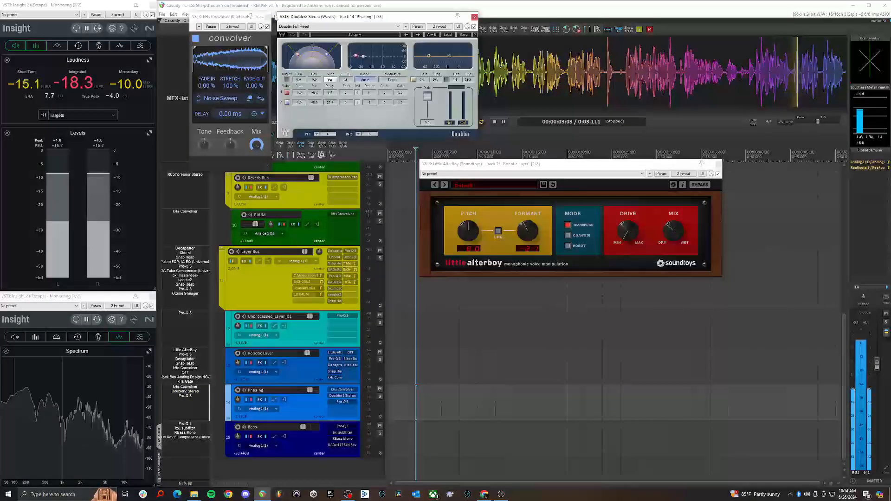
{"action": "left_click_drag", "start_coordinate": [277, 17], "coordinate": [307, 98]}
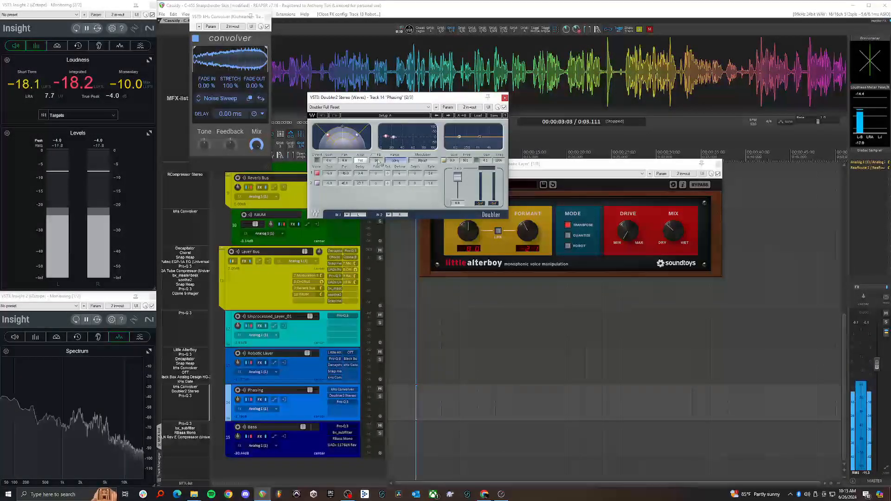
{"action": "left_click", "coordinate": [310, 411]}
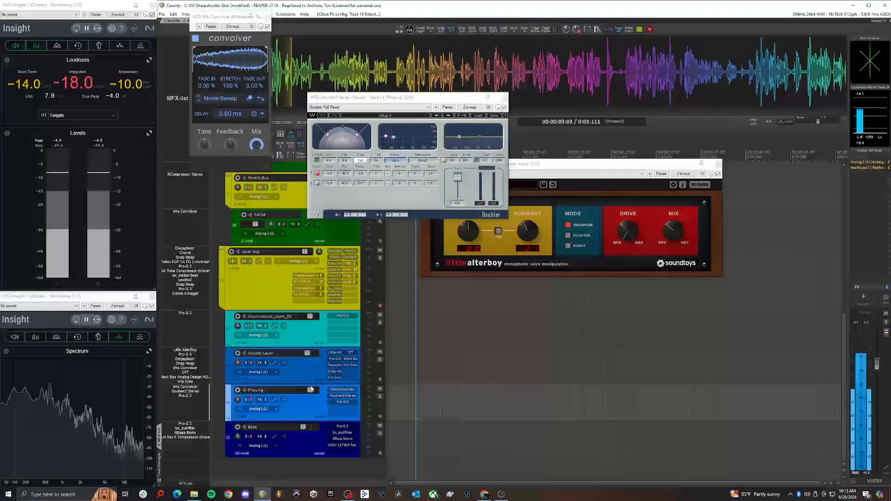
{"action": "left_click", "coordinate": [300, 368]}
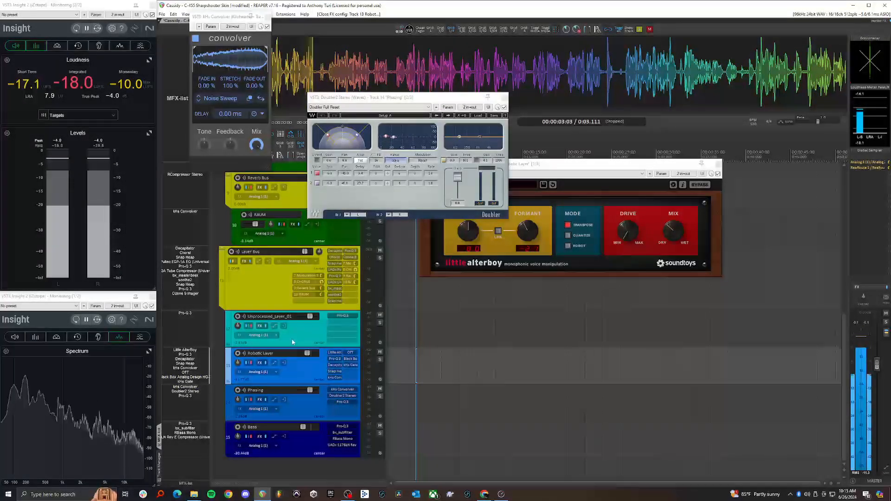
{"action": "left_click", "coordinate": [300, 334]}
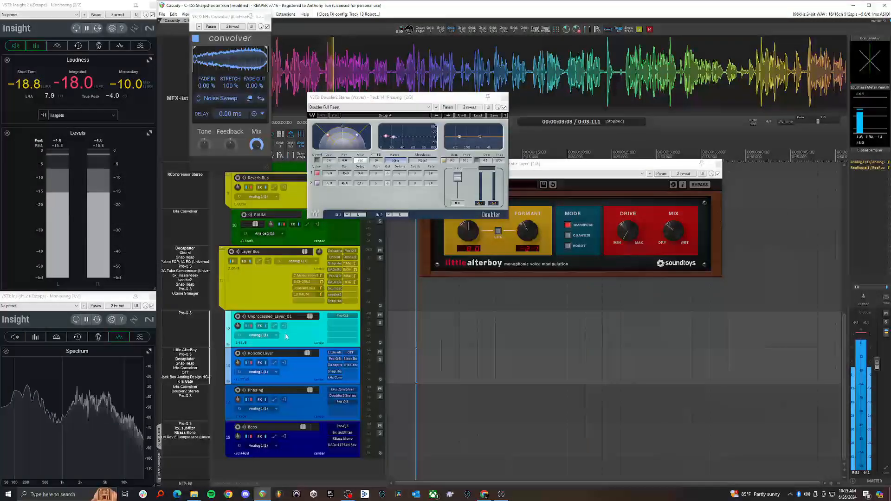
{"action": "left_click", "coordinate": [287, 370]}
{"action": "left_click", "coordinate": [228, 403]}
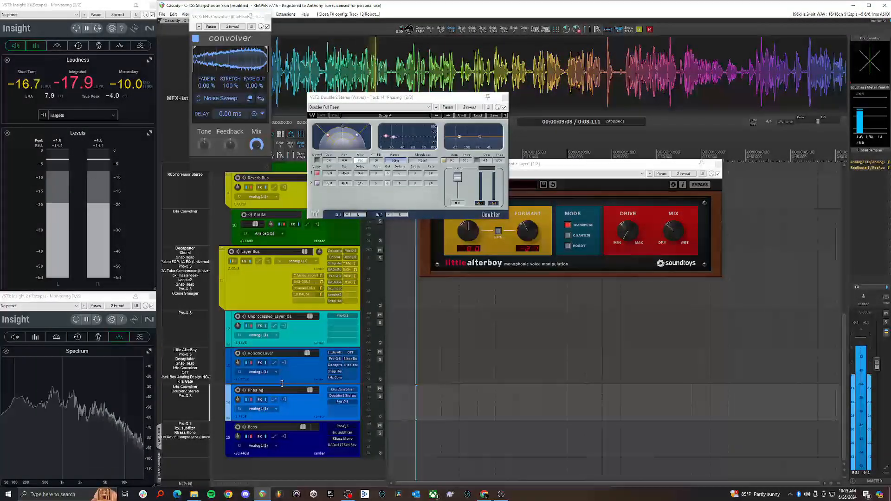
Review the Phasing track's Pro-Q 3 curve and close the plugin
{"action": "left_click", "coordinate": [185, 395]}
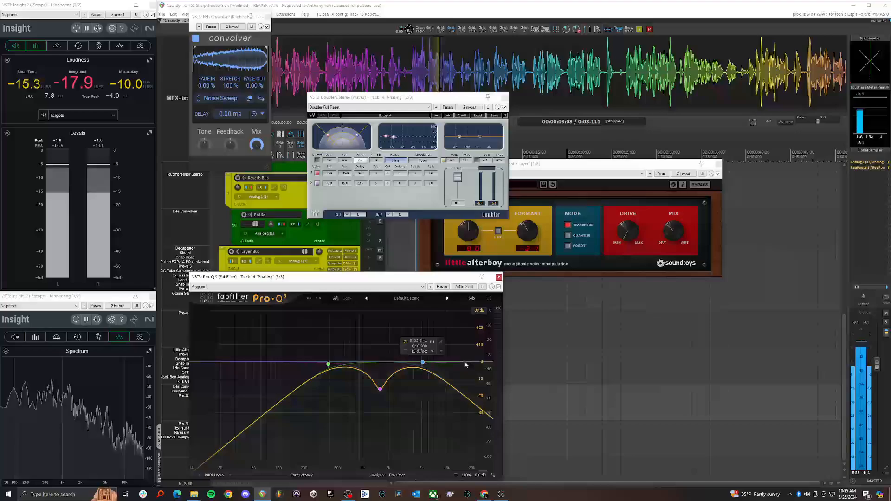
{"action": "left_click", "coordinate": [499, 277]}
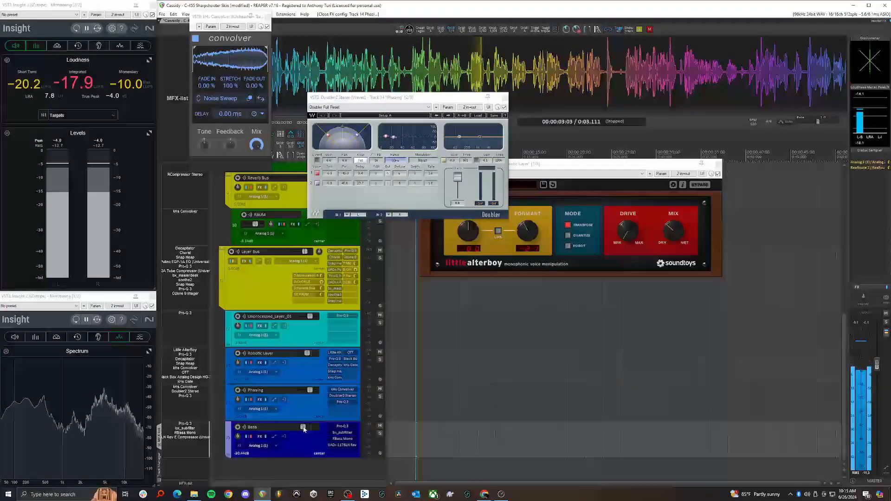
Open the Bass track's Pro-Q 3 and close the leftover Doubler2, Convolver and Little AlterBoy windows
{"action": "mouse_move", "coordinate": [303, 429]}
{"action": "left_click", "coordinate": [185, 424]}
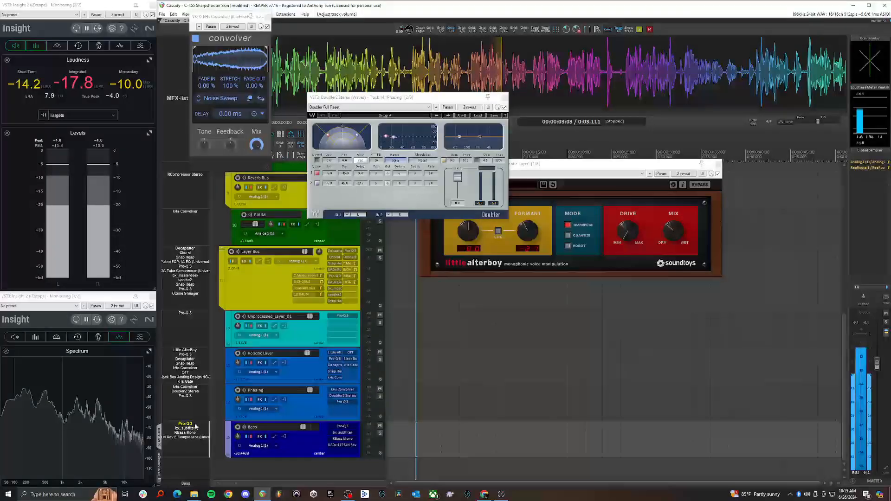
{"action": "left_click", "coordinate": [504, 98]}
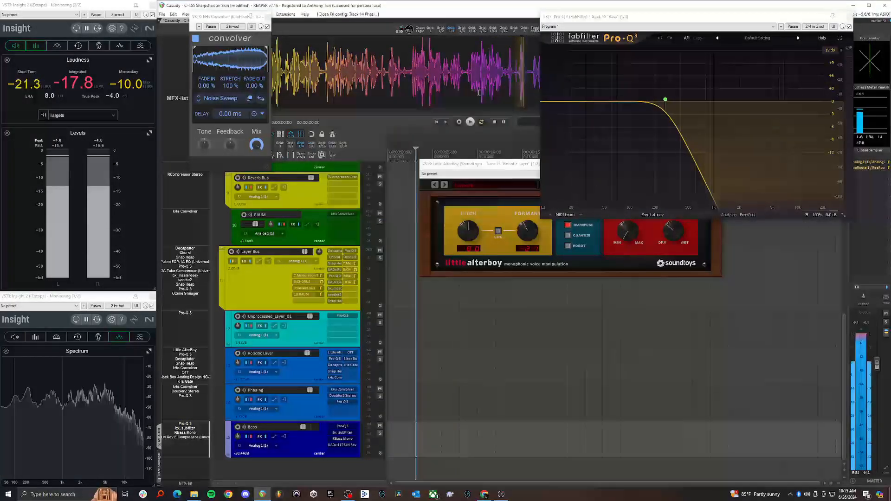
{"action": "left_click", "coordinate": [268, 16]}
{"action": "left_click_drag", "start_coordinate": [459, 168], "coordinate": [304, 176]}
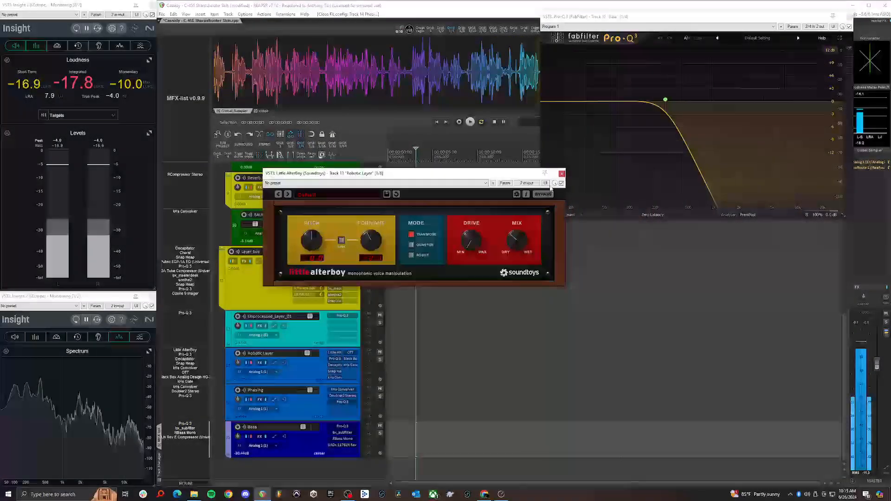
{"action": "left_click", "coordinate": [563, 172]}
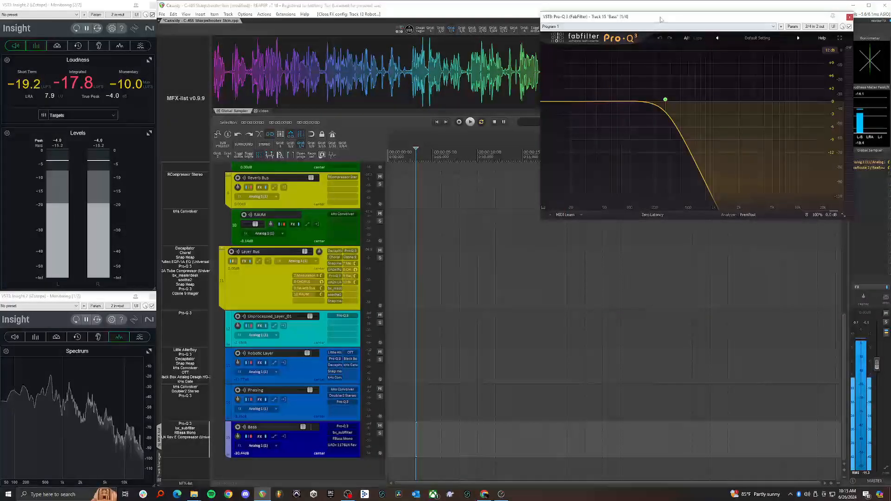
Reposition the Bass track's Pro-Q 3 window and select its high-cut band to inspect its settings
{"action": "left_click_drag", "start_coordinate": [661, 17], "coordinate": [632, 37]}
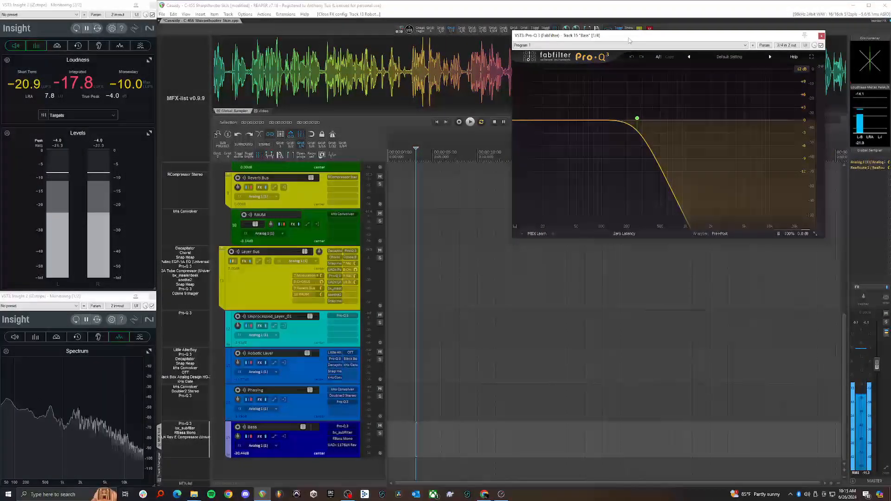
{"action": "left_click_drag", "start_coordinate": [630, 40], "coordinate": [626, 41]}
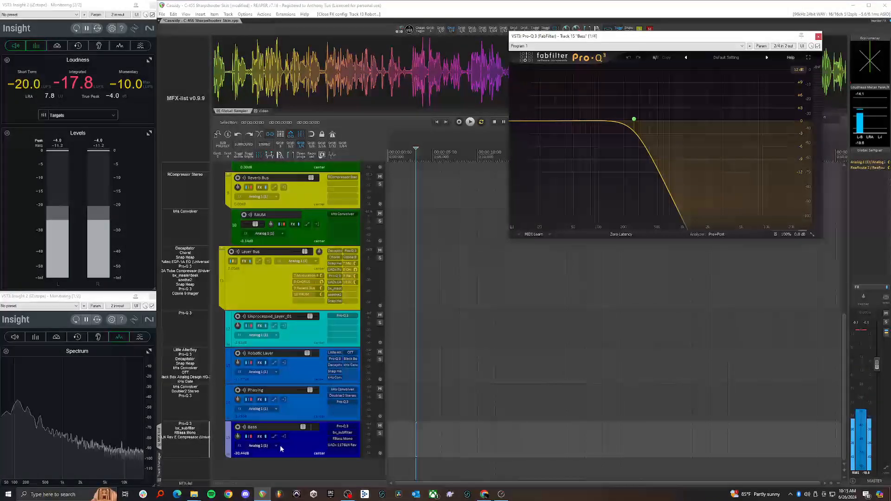
{"action": "left_click", "coordinate": [295, 442]}
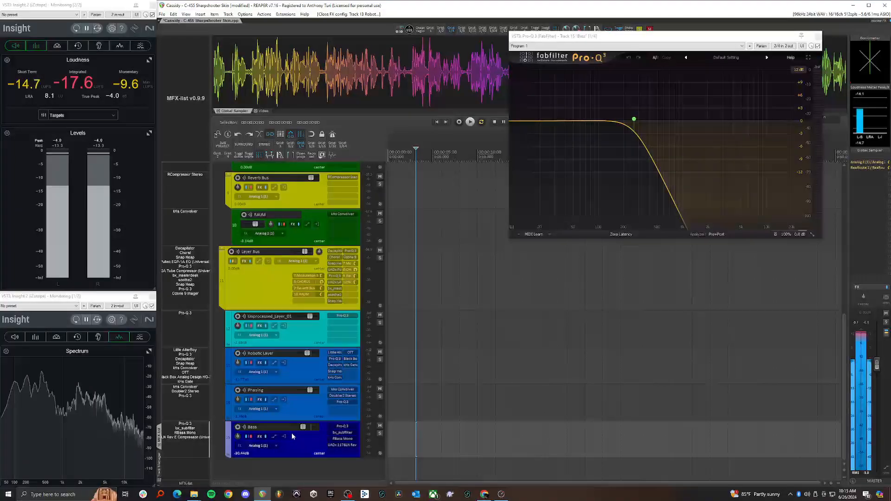
{"action": "left_click", "coordinate": [635, 119]}
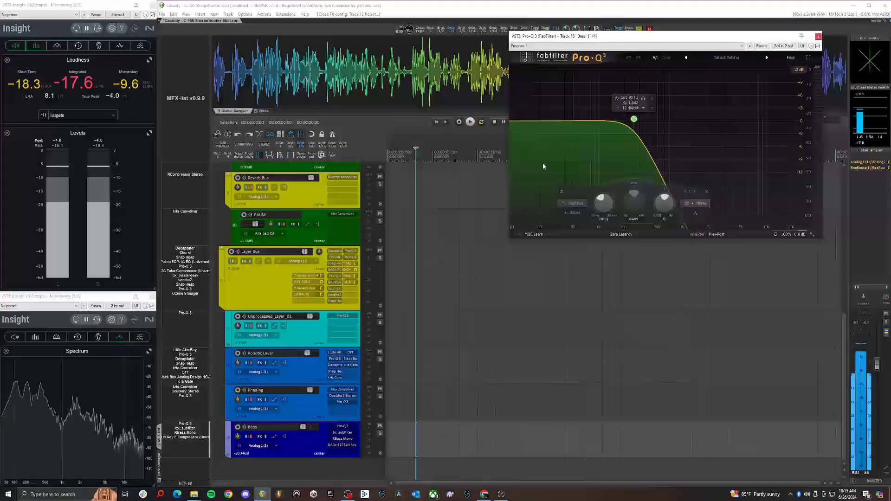
Review the Bass track's bx_subfilter, close it, and open RBass Mono from the track's FX chain
{"action": "left_click", "coordinate": [184, 428]}
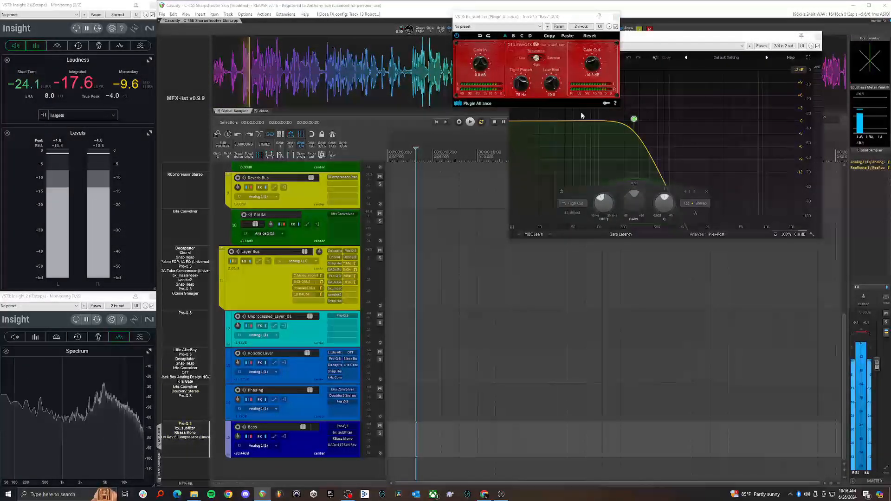
{"action": "left_click", "coordinate": [615, 16]}
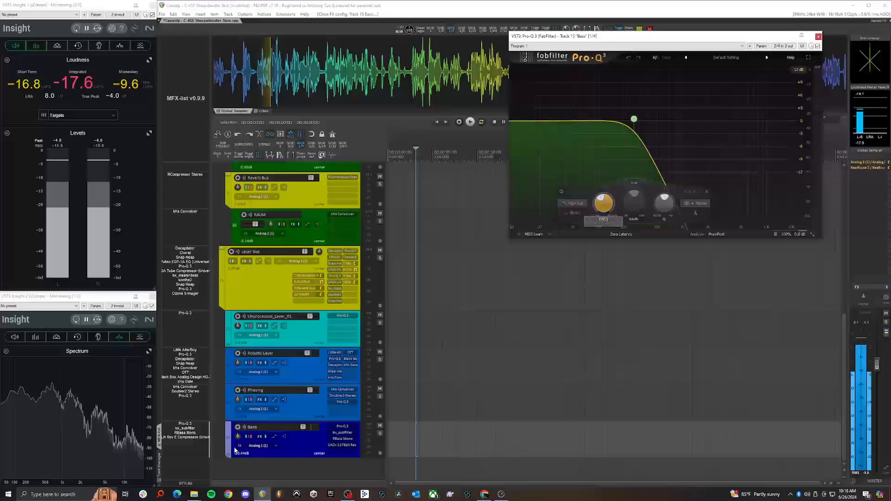
{"action": "left_click", "coordinate": [260, 437]}
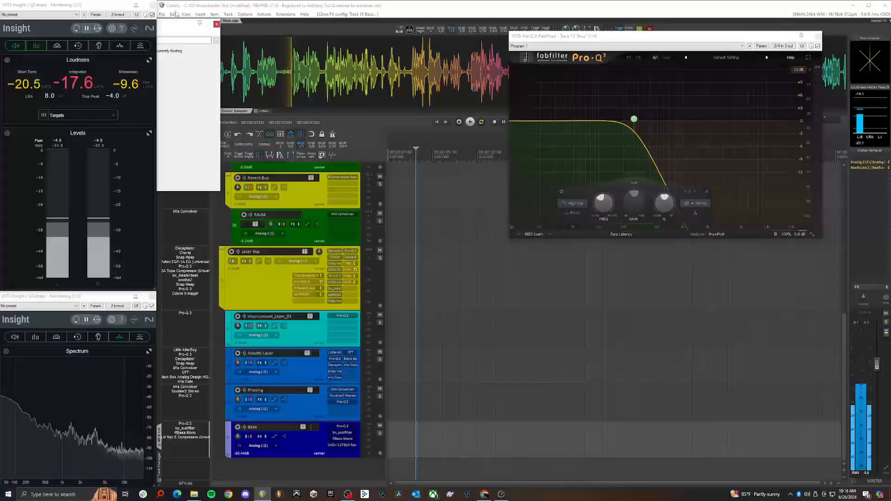
{"action": "left_click_drag", "start_coordinate": [176, 22], "coordinate": [581, 112]}
{"action": "left_click", "coordinate": [452, 142]}
{"action": "left_click", "coordinate": [453, 136]}
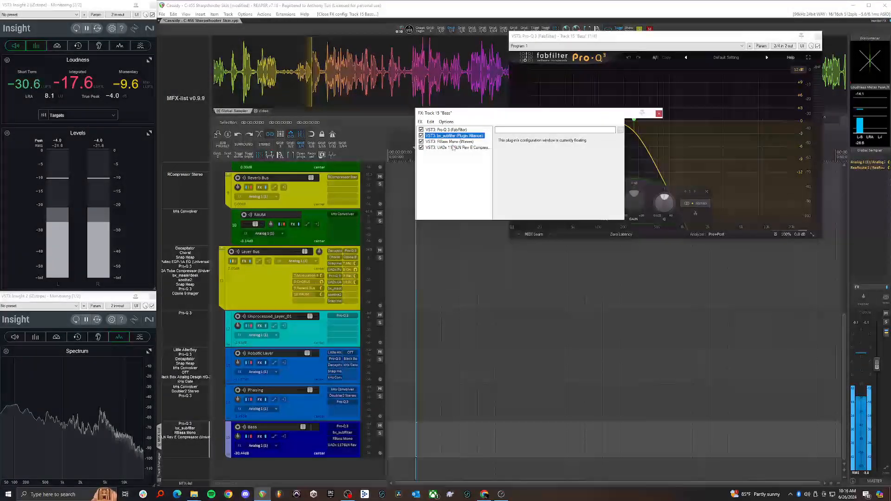
{"action": "double_click", "coordinate": [453, 142]}
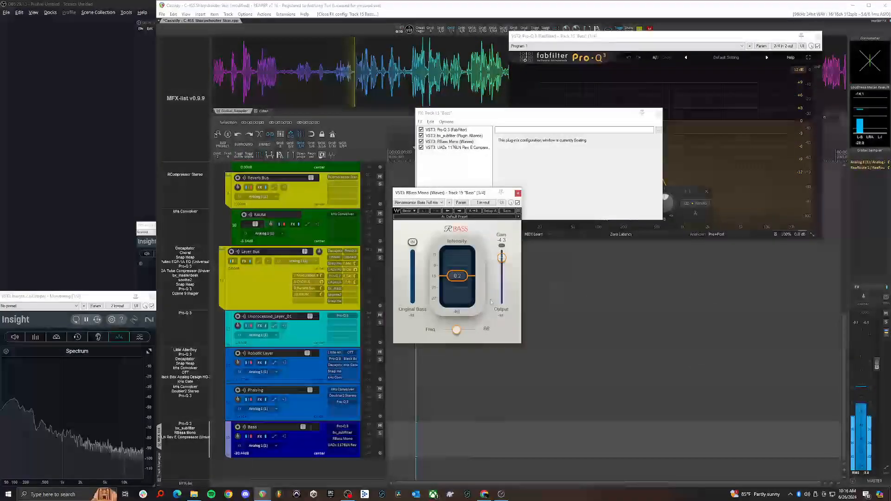
Inspect the Bass track's UADx 1176LN Rev E compressor and close it along with the floating RBass window
{"action": "left_click", "coordinate": [187, 439]}
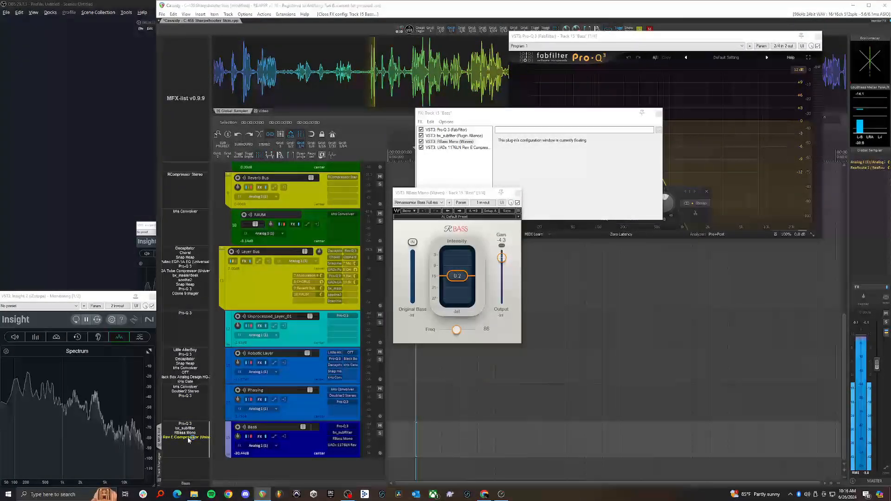
{"action": "left_click_drag", "start_coordinate": [310, 17], "coordinate": [395, 201]}
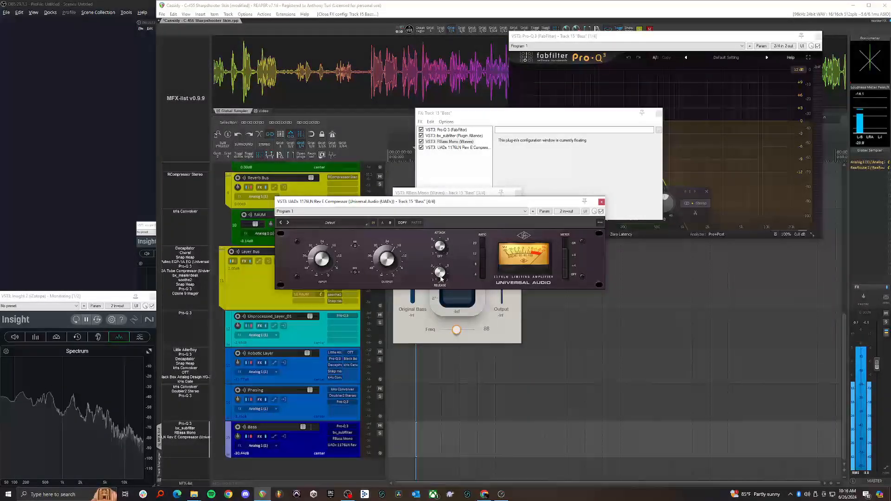
{"action": "left_click", "coordinate": [308, 443]}
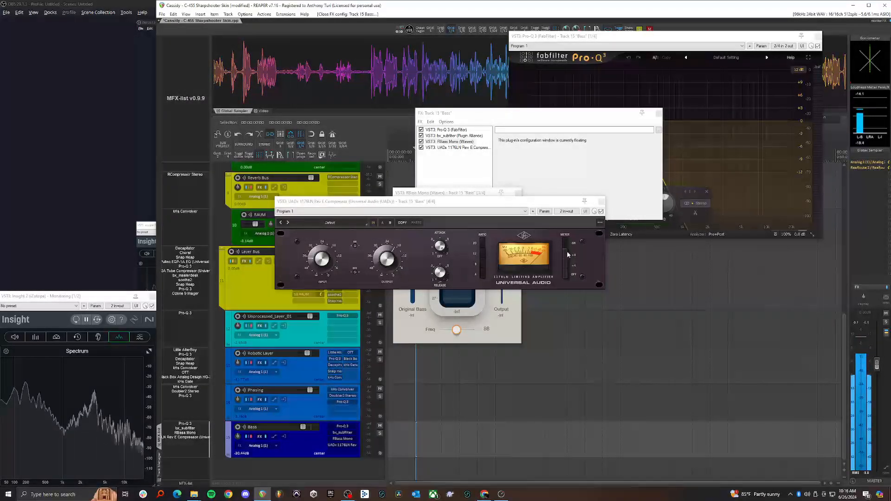
{"action": "left_click", "coordinate": [601, 202]}
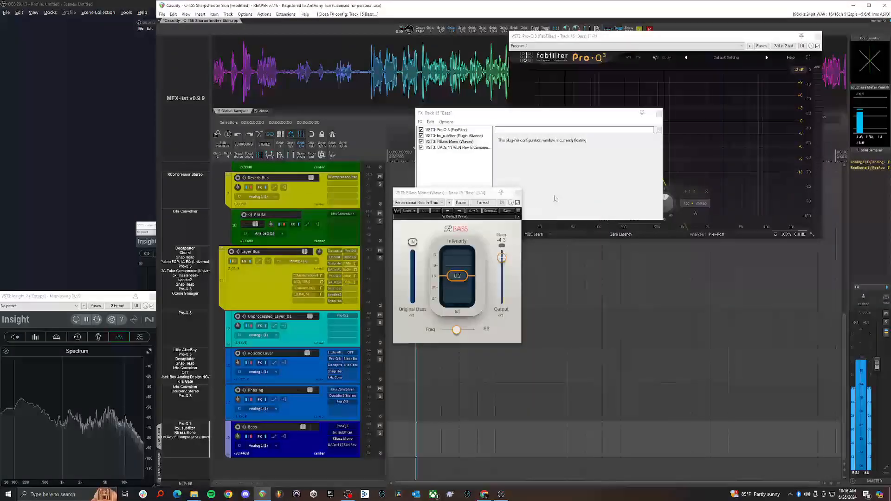
{"action": "left_click", "coordinate": [518, 193]}
Go through the Unprocessed_Layer_01, Robotic Layer, Phasing and Bass tracks by selecting them to recap the layers
{"action": "left_click", "coordinate": [323, 325]}
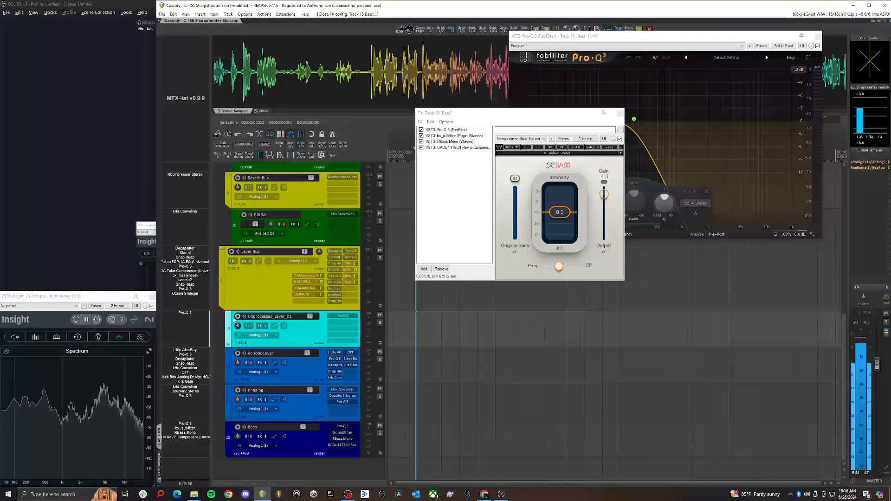
{"action": "left_click", "coordinate": [299, 372]}
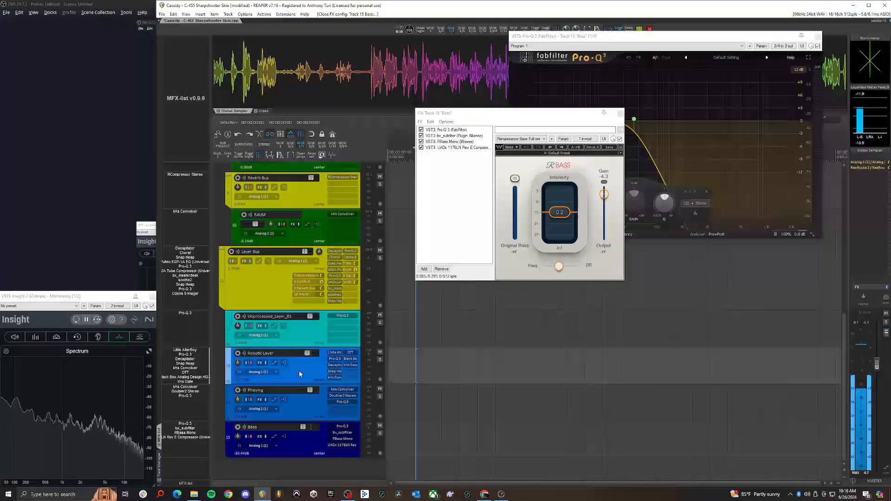
{"action": "left_click", "coordinate": [303, 403], "text": "shift"}
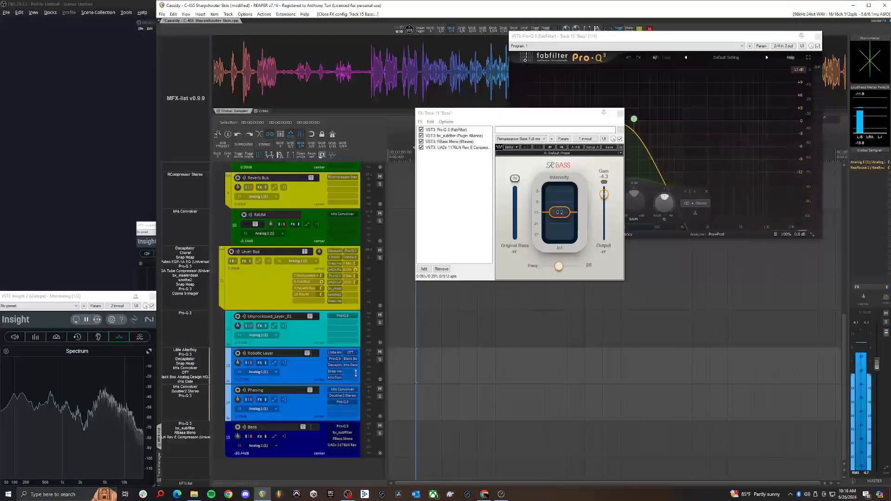
{"action": "left_click", "coordinate": [286, 406]}
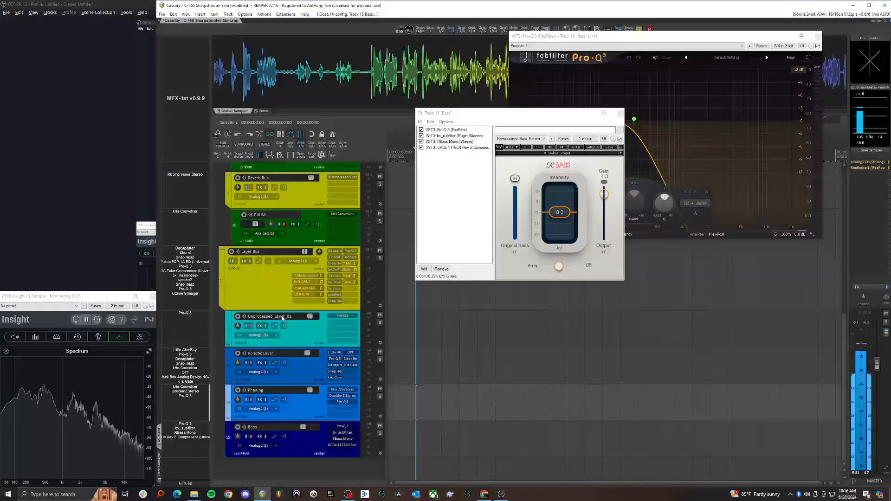
{"action": "left_click", "coordinate": [298, 371]}
{"action": "left_click", "coordinate": [293, 447]}
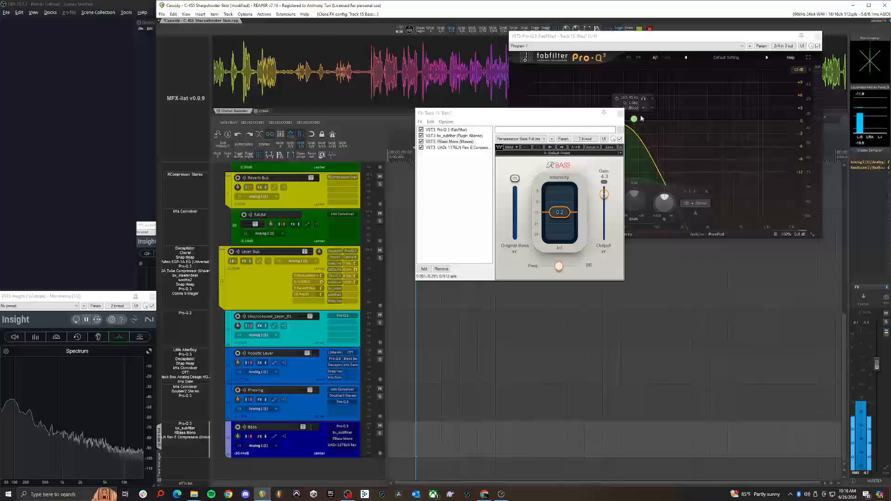
Close the Bass FX chain and examine the Layer Bus's Decapitator, Choral and Snap Heap settings
{"action": "left_click", "coordinate": [620, 113]}
{"action": "scroll", "coordinate": [335, 318], "scroll_direction": "up", "scroll_amount": 3}
{"action": "left_click", "coordinate": [335, 317]}
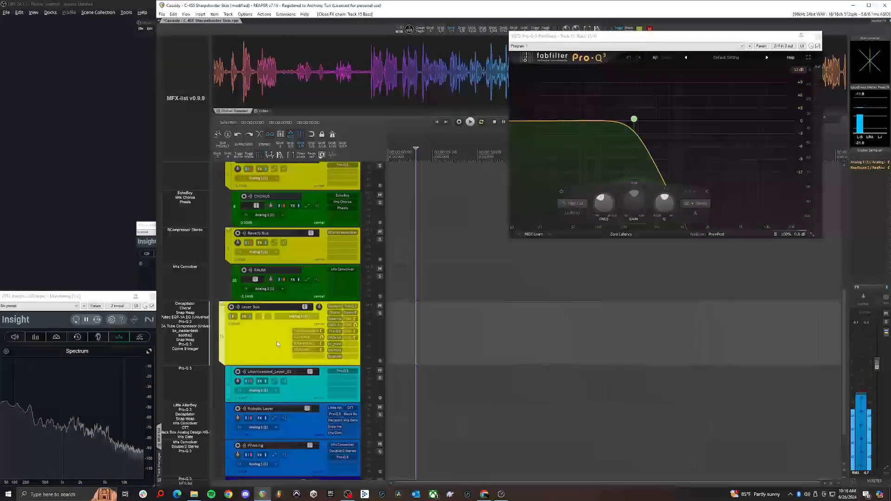
{"action": "left_click", "coordinate": [184, 304]}
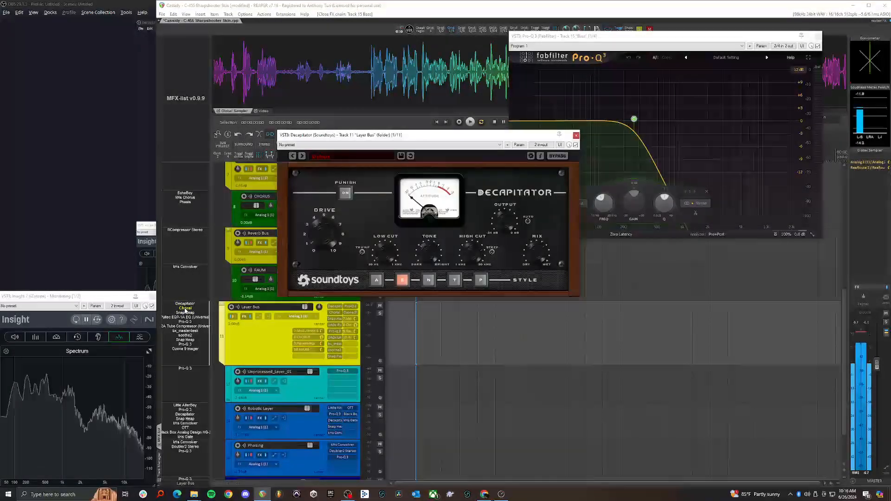
{"action": "left_click", "coordinate": [185, 308]}
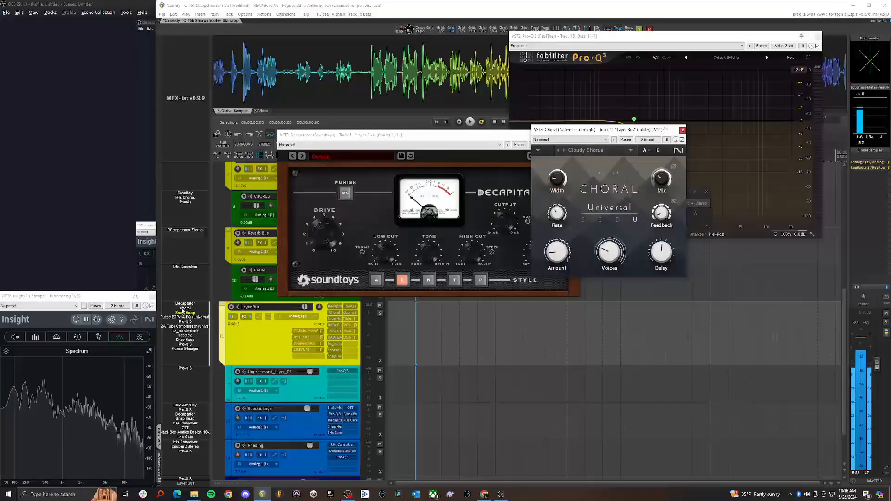
{"action": "left_click", "coordinate": [184, 313]}
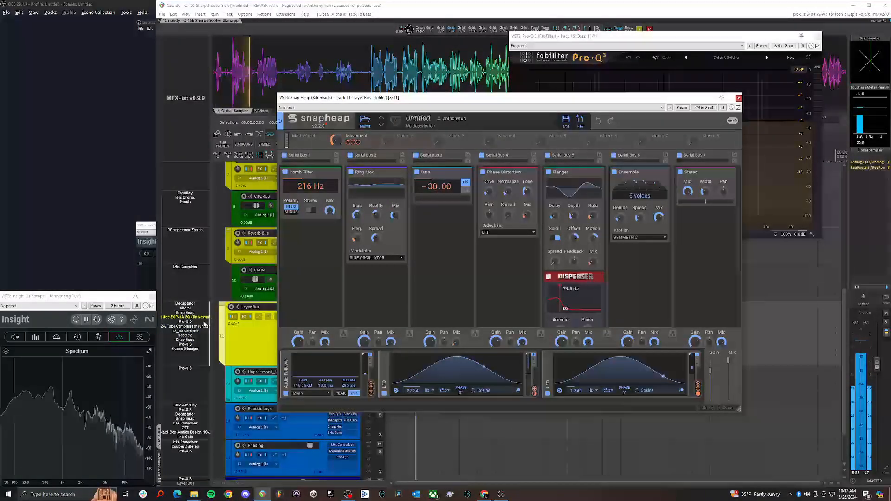
Review the Layer Bus's Pultec EQP-1A EQ, close it, and examine the LA-2A Tube Compressor
{"action": "left_click", "coordinate": [194, 318]}
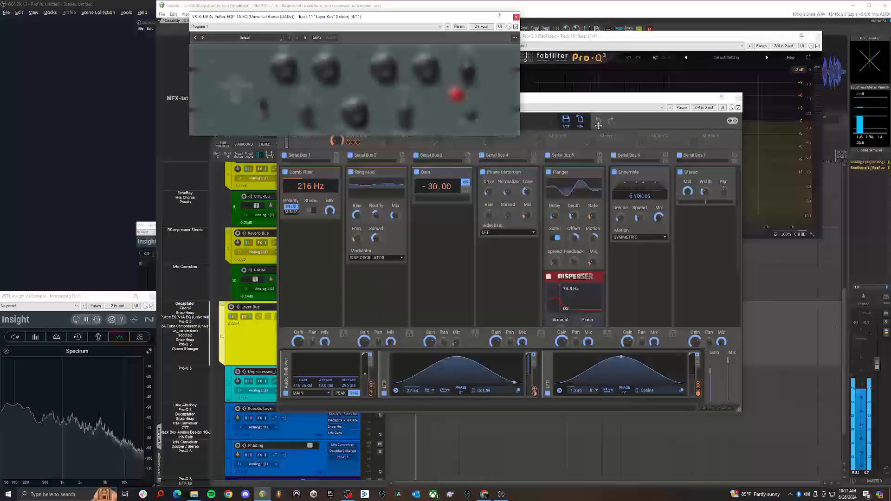
{"action": "left_click_drag", "start_coordinate": [290, 10], "coordinate": [340, 99]}
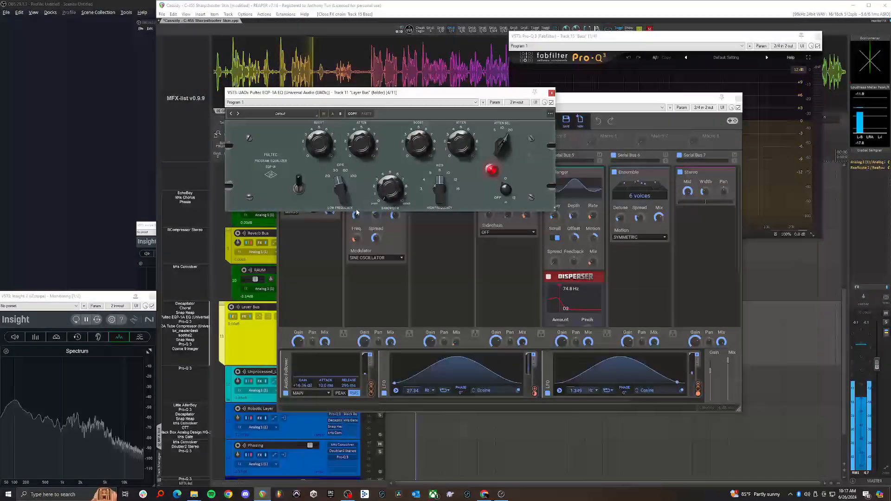
{"action": "left_click", "coordinate": [551, 93]}
{"action": "left_click", "coordinate": [182, 326]}
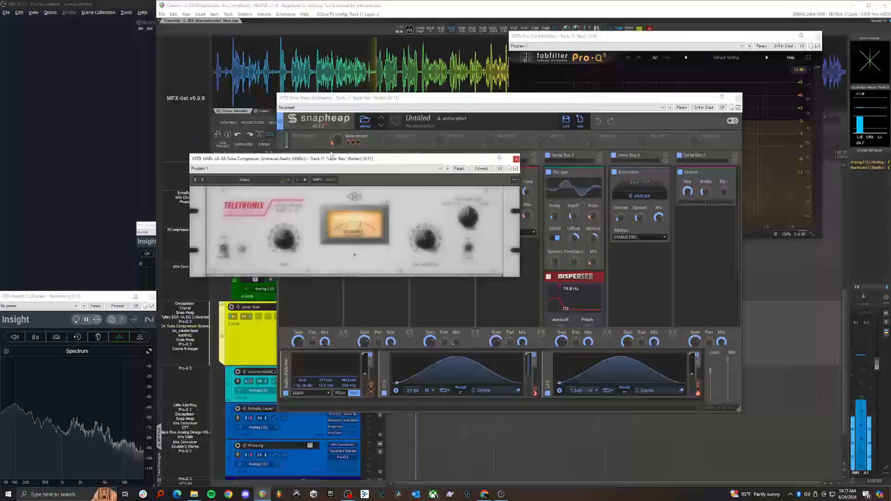
{"action": "left_click_drag", "start_coordinate": [412, 165], "coordinate": [482, 152]}
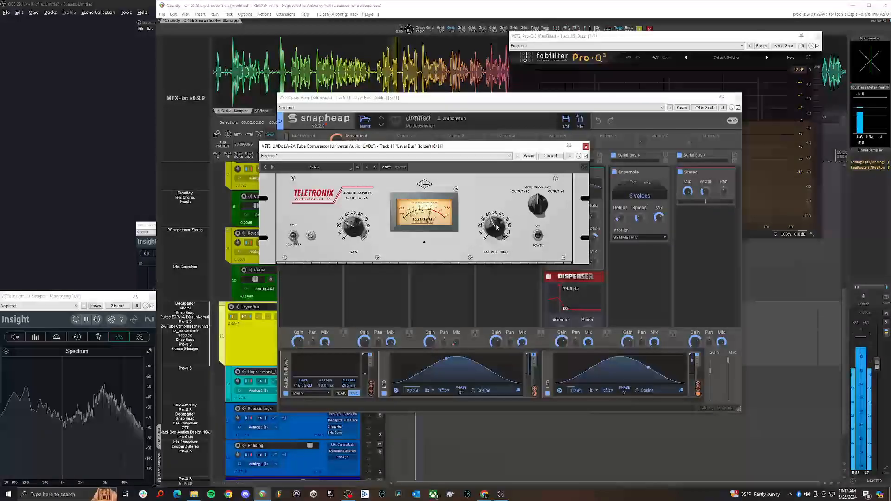
Examine the Layer Bus's bx_masterdesk settings and open its soothe2 plugin
{"action": "left_click", "coordinate": [185, 331]}
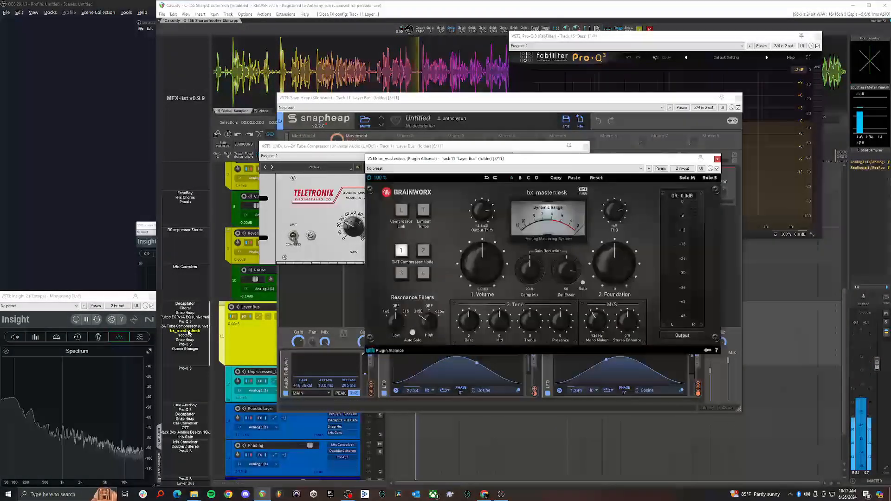
{"action": "left_click_drag", "start_coordinate": [524, 161], "coordinate": [433, 146]}
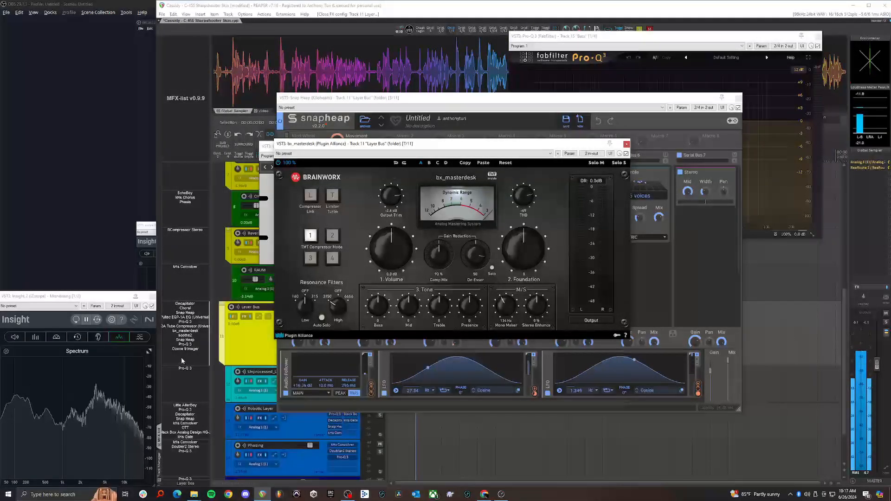
{"action": "left_click", "coordinate": [191, 335]}
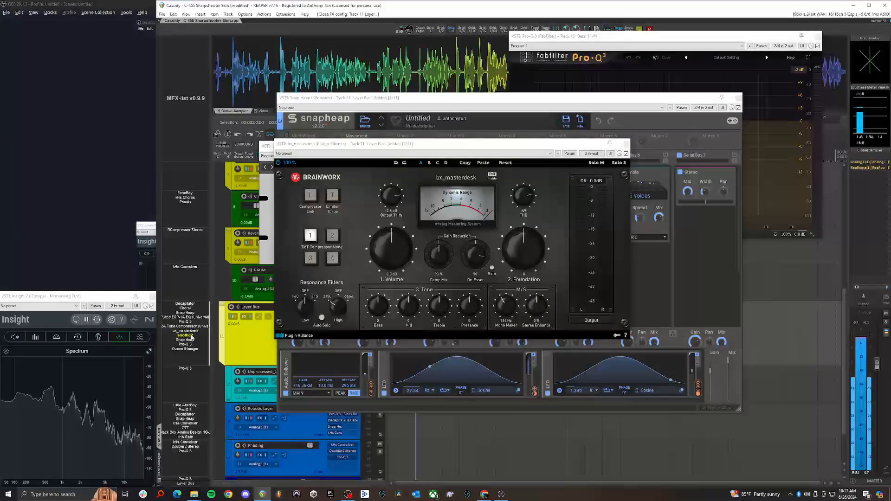
Review the Layer Bus's soothe2 settings and the cuts in its Pro-Q 3 EQ, and close the EQ
{"action": "left_click_drag", "start_coordinate": [647, 158], "coordinate": [469, 107]}
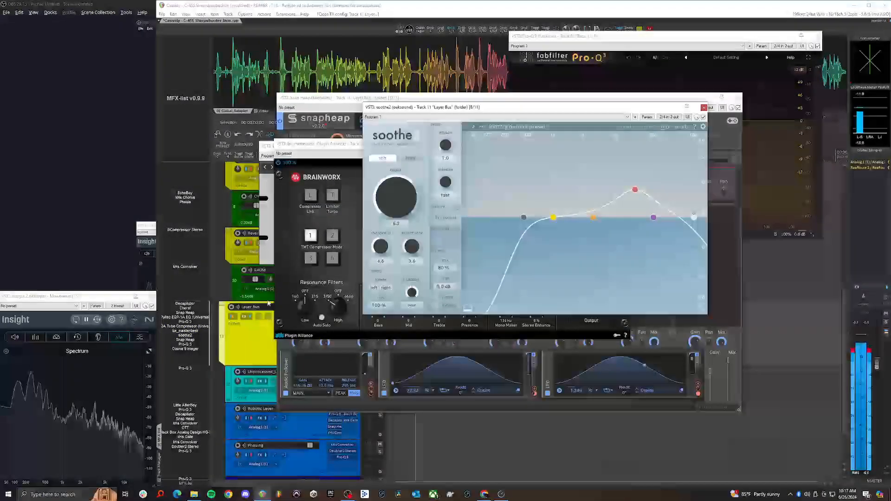
{"action": "left_click", "coordinate": [187, 345]}
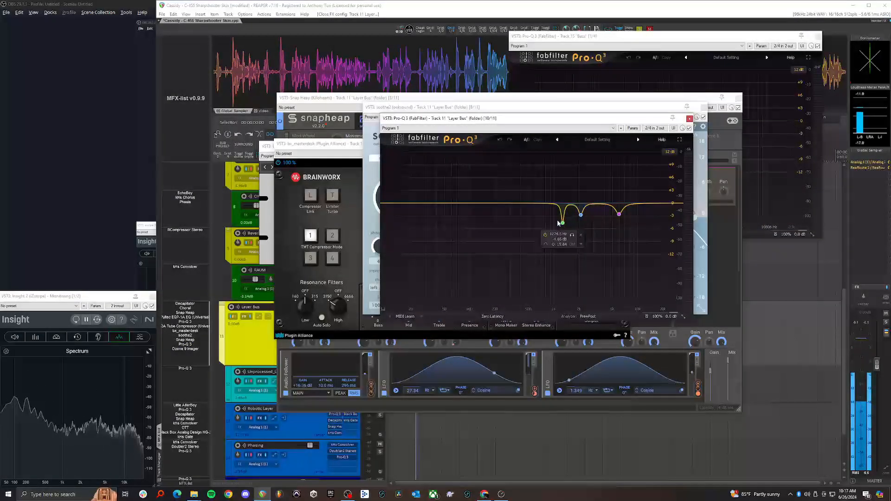
{"action": "mouse_move", "coordinate": [626, 221]}
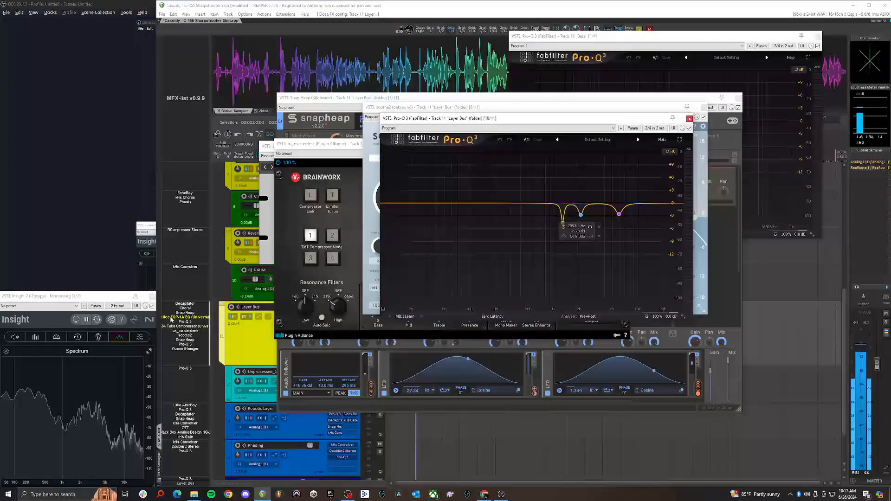
{"action": "left_click", "coordinate": [188, 345]}
{"action": "left_click", "coordinate": [188, 346]}
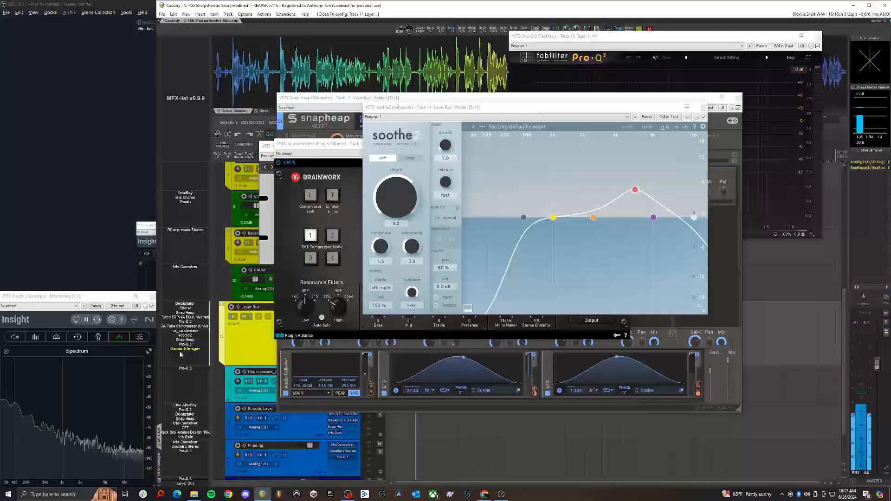
Examine the Layer Bus's Ozone 9 Imager stereo widths and the Comb Filter in its second Snap Heap, closing bx_masterdesk and Snap Heap
{"action": "left_click", "coordinate": [184, 350]}
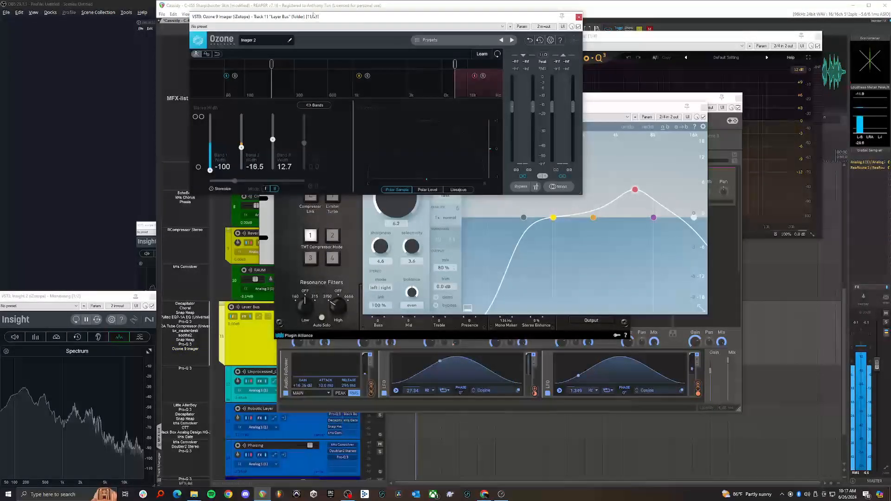
{"action": "left_click_drag", "start_coordinate": [314, 16], "coordinate": [404, 85]}
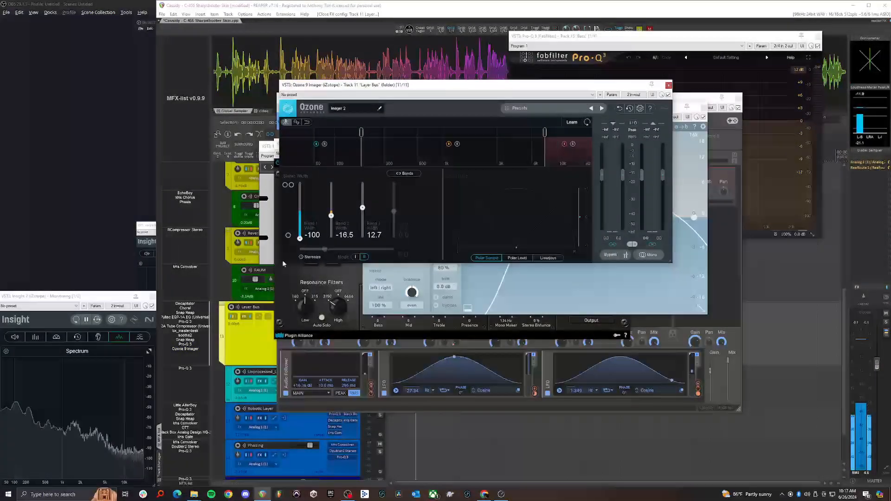
{"action": "left_click", "coordinate": [194, 332]}
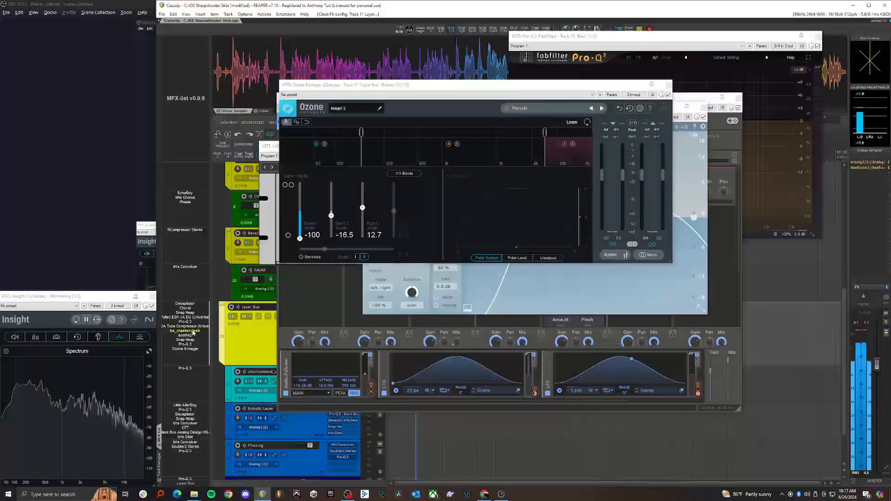
{"action": "left_click", "coordinate": [189, 341]}
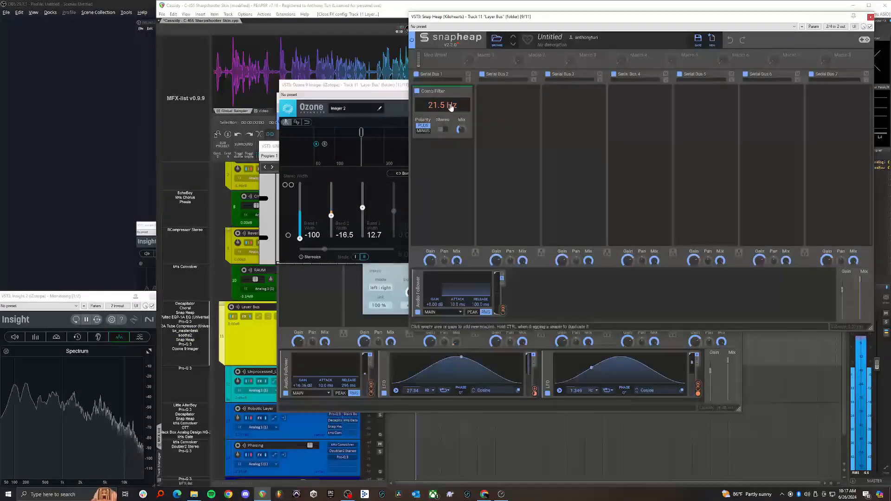
{"action": "left_click", "coordinate": [870, 16]}
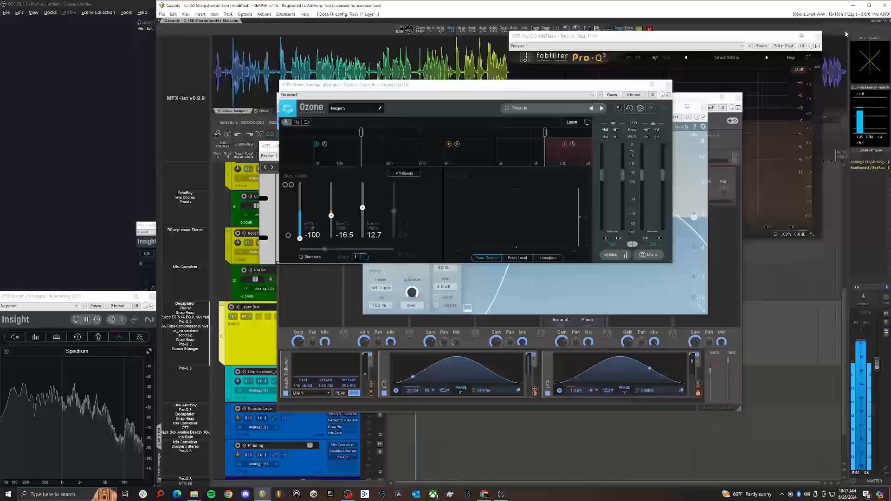
{"action": "left_click", "coordinate": [194, 352]}
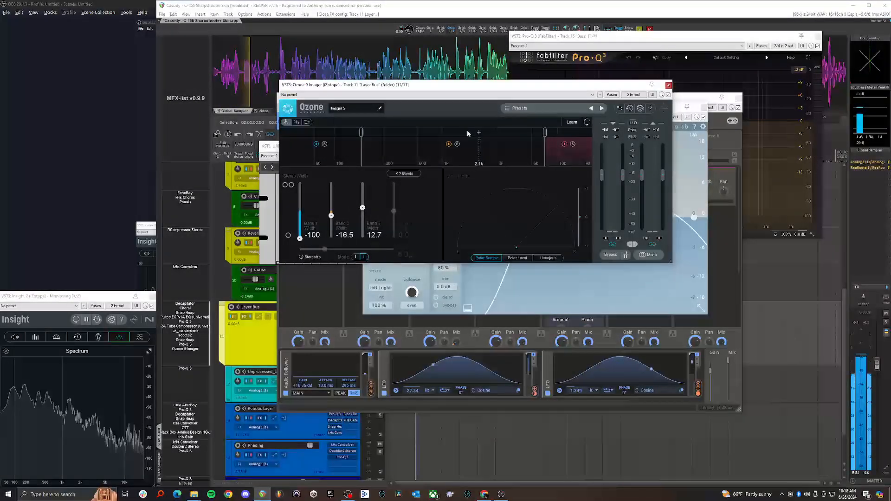
Close the Ozone 9 Imager and all other plugin windows still open from the Layer Bus and Bass tracks
{"action": "left_click", "coordinate": [668, 85]}
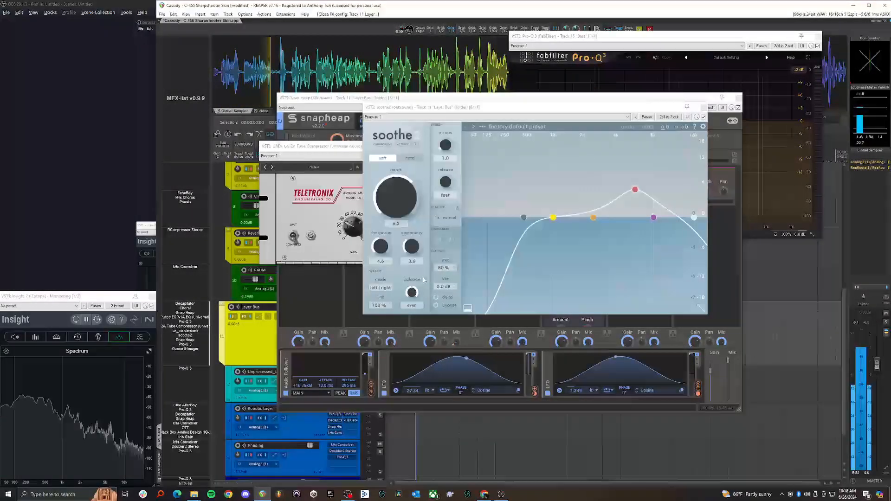
{"action": "left_click", "coordinate": [738, 107]}
{"action": "left_click", "coordinate": [738, 97]}
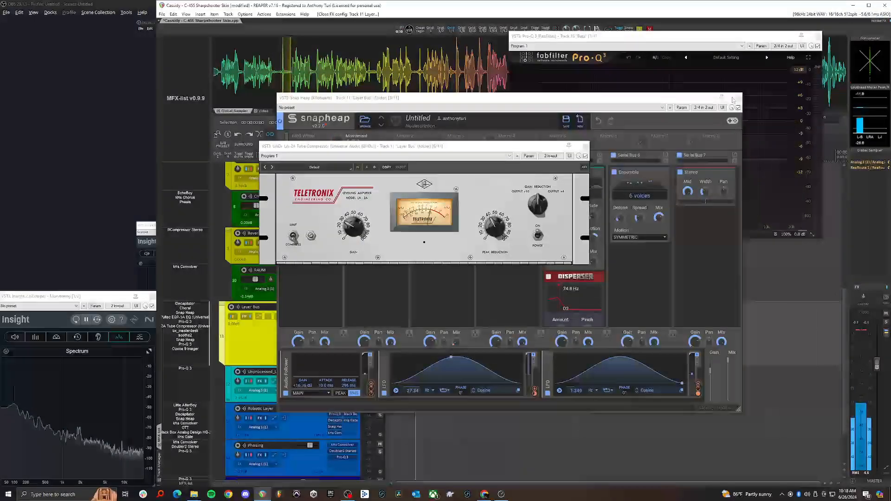
{"action": "left_click", "coordinate": [818, 45]}
{"action": "left_click", "coordinate": [682, 139]}
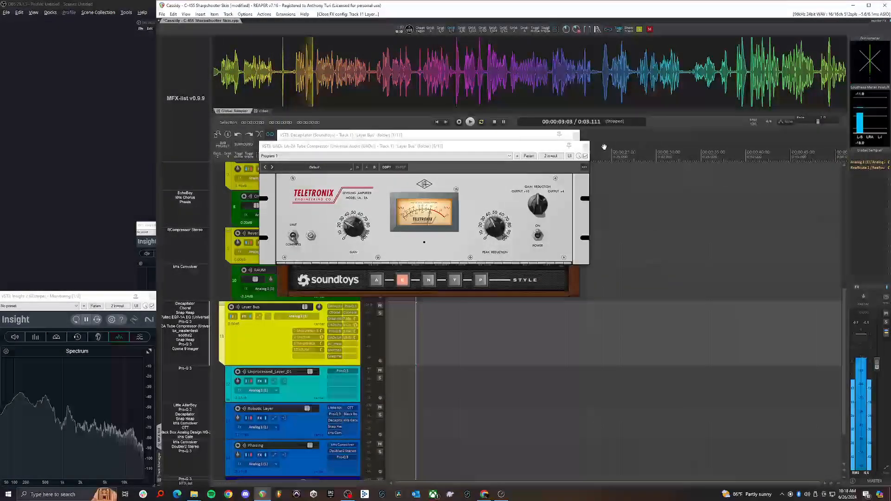
{"action": "left_click", "coordinate": [585, 156]}
{"action": "left_click", "coordinate": [581, 142]}
Open the CHORUS track's EchoBoy, kHs Chorus and Phasis plugins to examine their settings
{"action": "scroll", "coordinate": [297, 312], "scroll_direction": "up", "scroll_amount": 5}
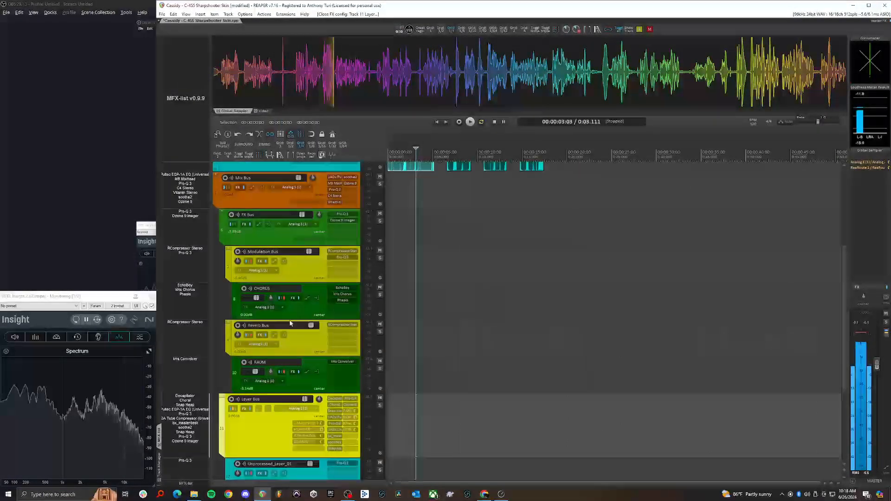
{"action": "left_click", "coordinate": [186, 285]}
{"action": "left_click", "coordinate": [186, 289]}
{"action": "left_click", "coordinate": [185, 295]}
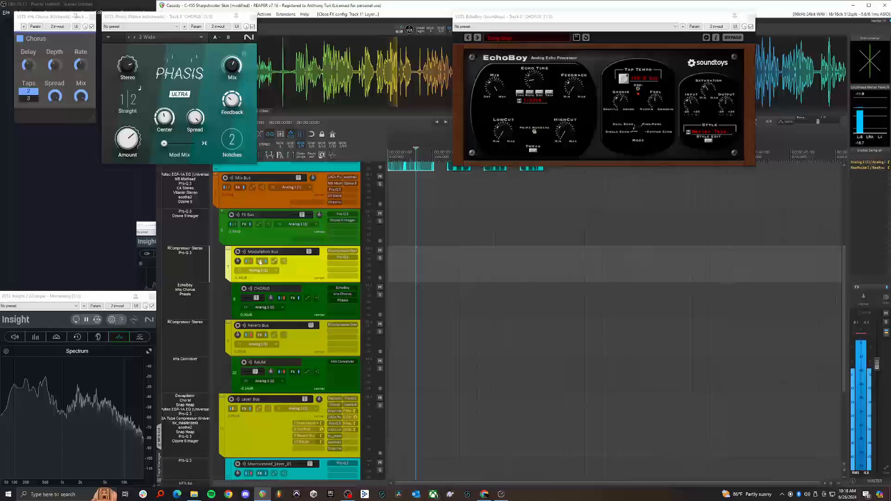
Open the Modulation Bus's RCompressor and look over the neighbouring effect and layer buses
{"action": "left_click", "coordinate": [258, 244]}
{"action": "scroll", "coordinate": [284, 419], "scroll_direction": "down", "scroll_amount": 4}
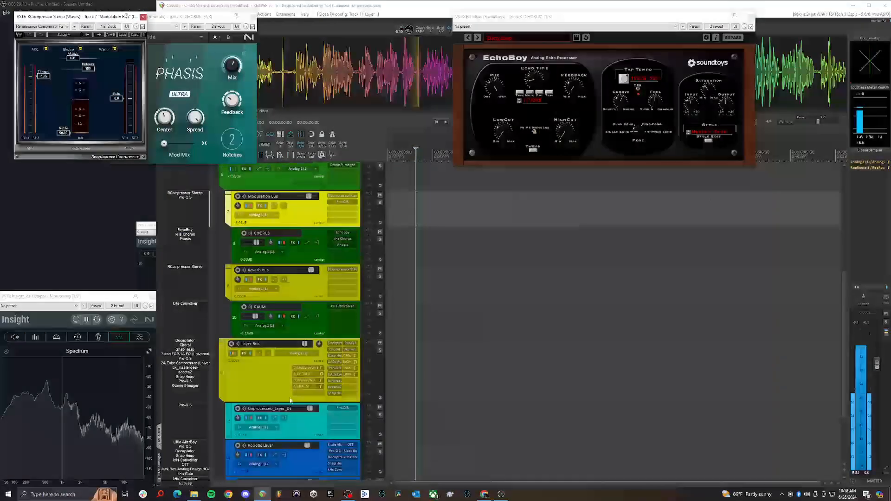
{"action": "scroll", "coordinate": [258, 343], "scroll_direction": "up", "scroll_amount": 3}
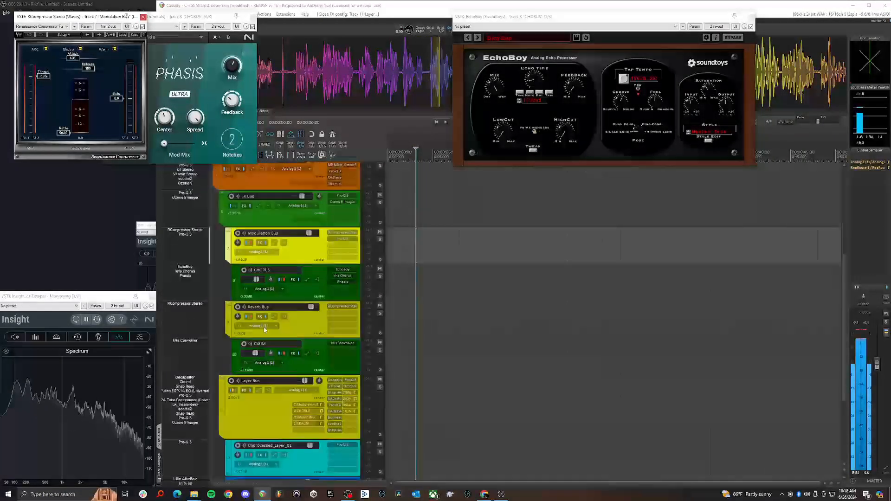
Go through the Reverb Bus and RAUM tracks, examine RAUM's kHs Convolver with the Theatre Stage impulse, and close it
{"action": "left_click", "coordinate": [310, 324]}
{"action": "left_click", "coordinate": [309, 359]}
{"action": "left_click", "coordinate": [182, 342]}
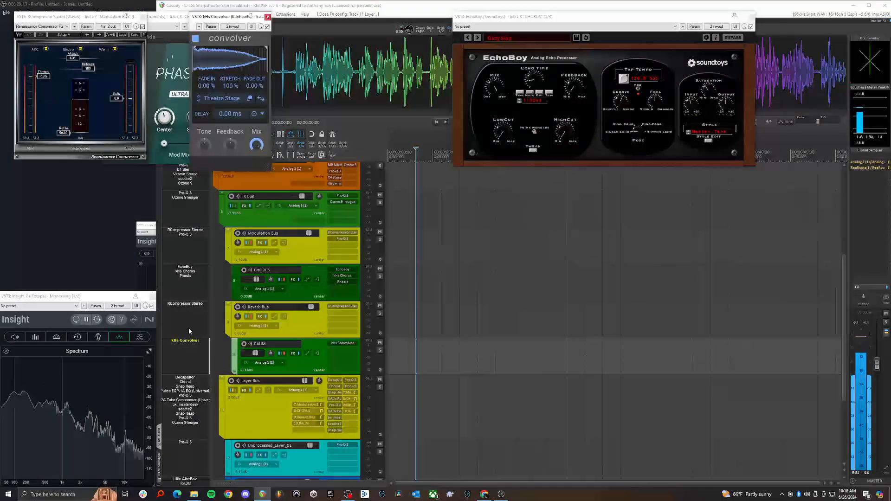
{"action": "left_click", "coordinate": [269, 18]}
Recap the effects routing by selecting the Reverb Bus, the Modulation Bus and their parent FX Bus
{"action": "left_click", "coordinate": [305, 328]}
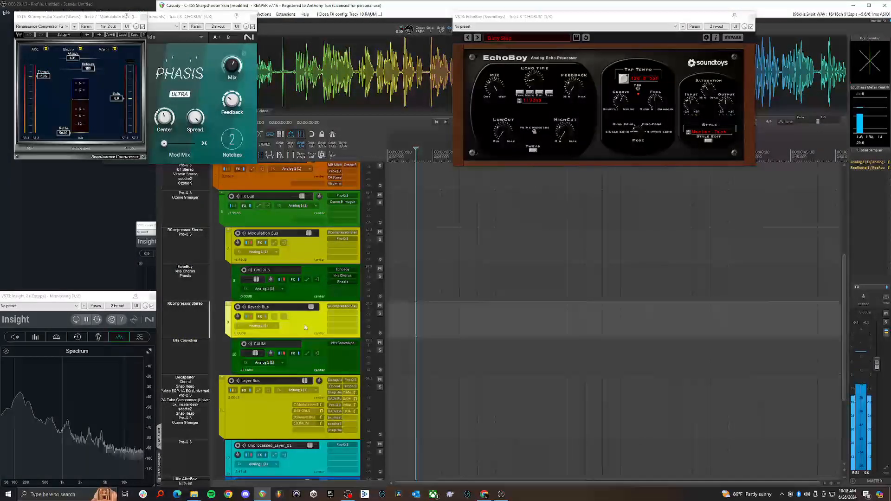
{"action": "left_click", "coordinate": [294, 253]}
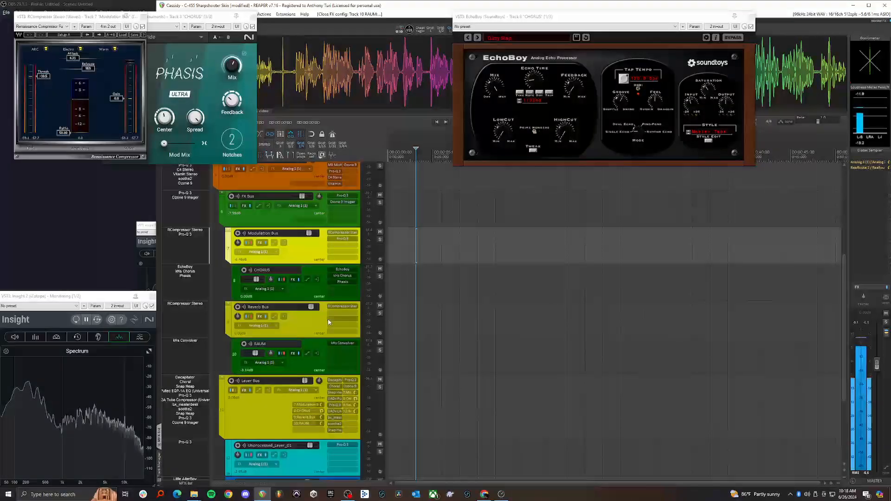
{"action": "key", "text": "ctrl+z"}
{"action": "left_click", "coordinate": [258, 219]}
{"action": "scroll", "coordinate": [261, 220], "scroll_direction": "up", "scroll_amount": 1}
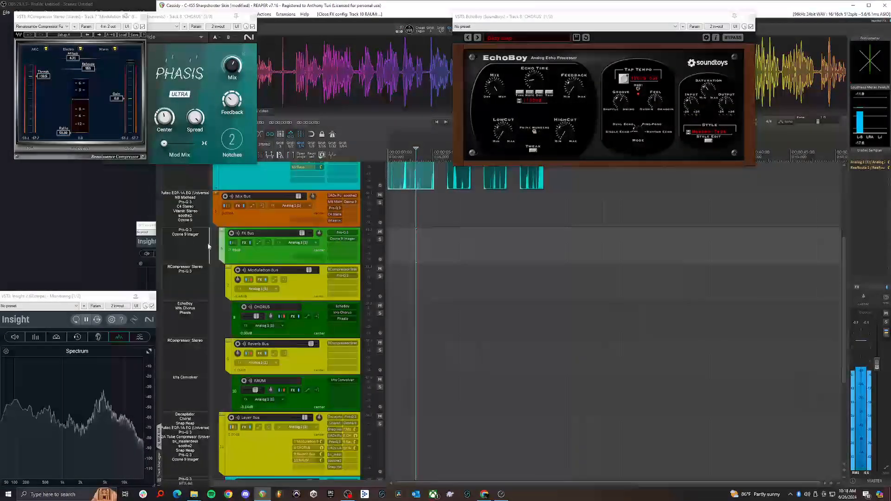
Review the FX Bus's Pro-Q 3 curve and Ozone 9 Imager band widths, and close both plugins
{"action": "left_click", "coordinate": [185, 231]}
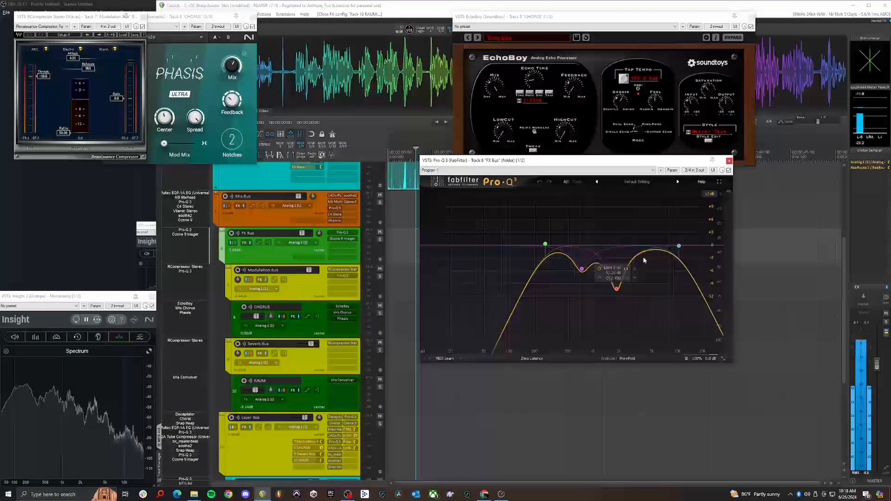
{"action": "left_click", "coordinate": [186, 235]}
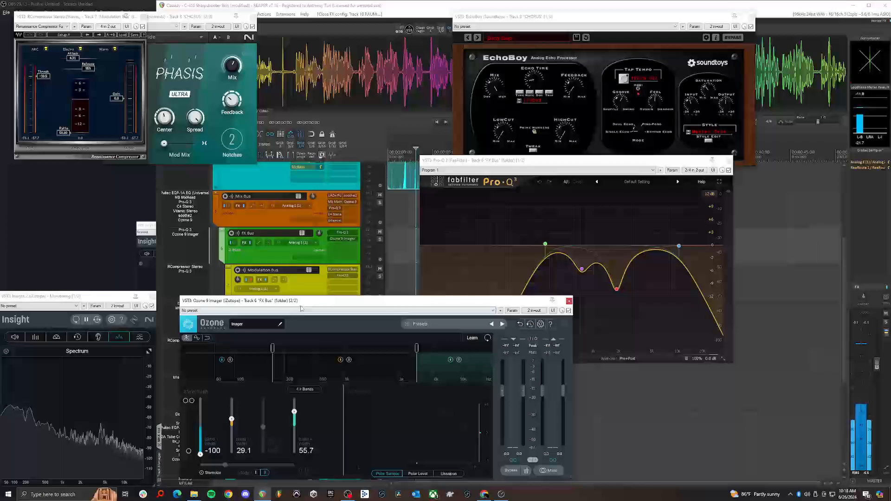
{"action": "left_click_drag", "start_coordinate": [270, 301], "coordinate": [341, 166]}
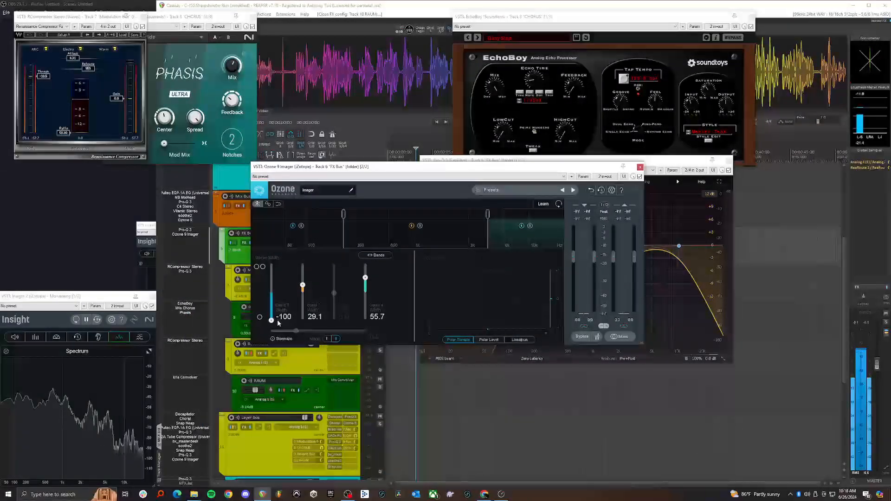
{"action": "left_click_drag", "start_coordinate": [344, 214], "coordinate": [345, 215]}
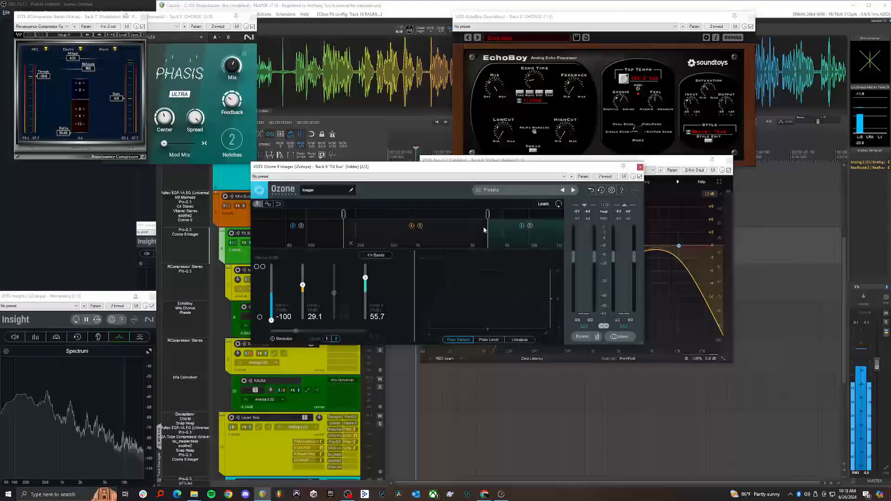
{"action": "left_click", "coordinate": [640, 166]}
{"action": "left_click", "coordinate": [729, 161]}
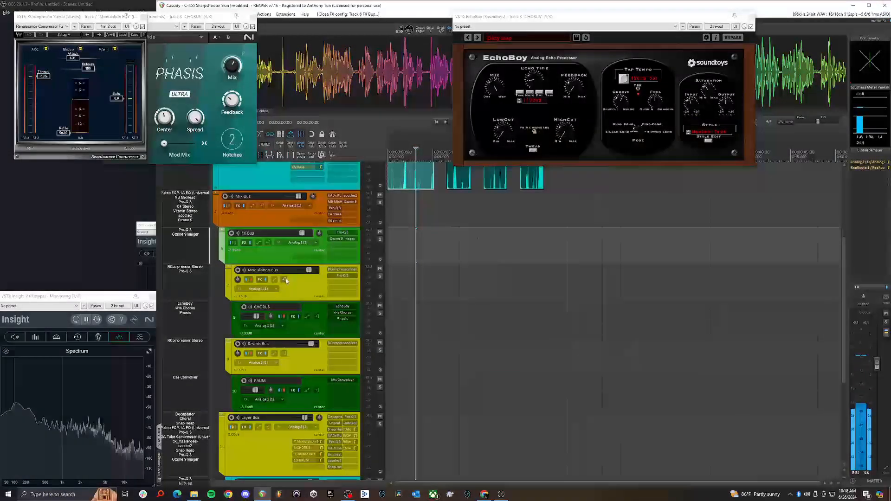
Open the Mix Bus's Pultec EQP-1A EQ and MixHead tape saturation and examine their settings
{"action": "scroll", "coordinate": [235, 208], "scroll_direction": "up", "scroll_amount": 1}
{"action": "left_click", "coordinate": [185, 229]}
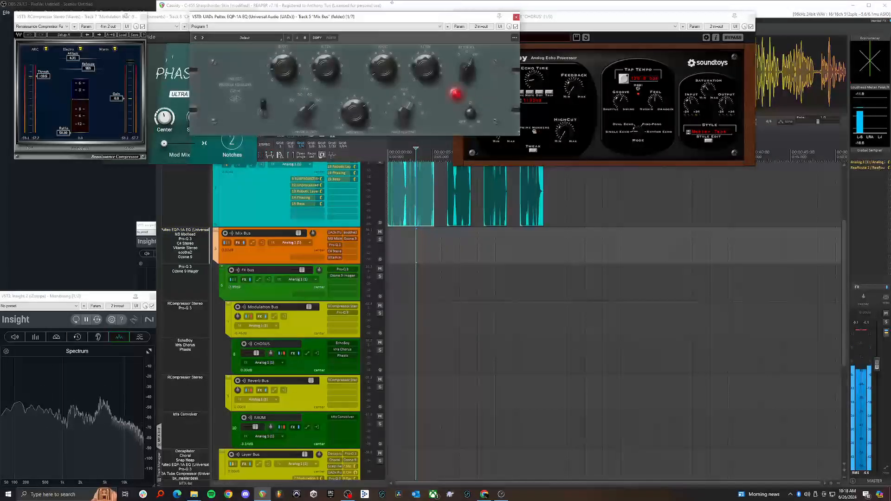
{"action": "left_click_drag", "start_coordinate": [356, 17], "coordinate": [450, 77]}
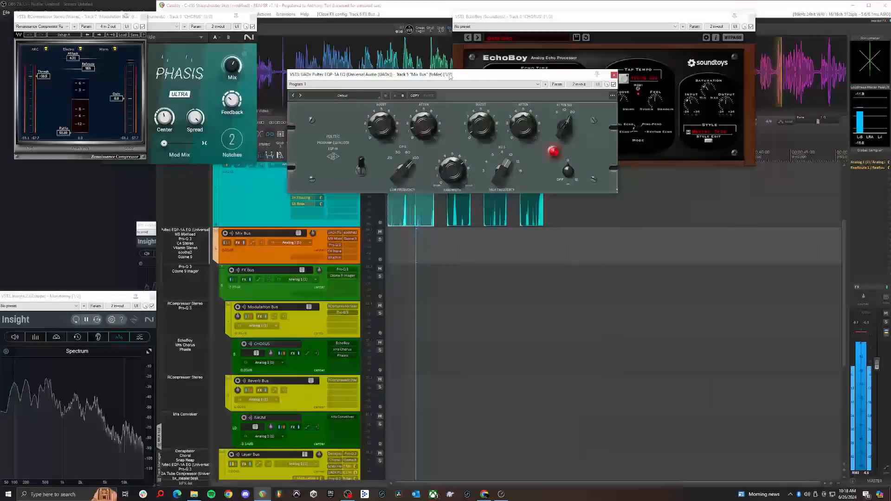
{"action": "left_click", "coordinate": [186, 234]}
{"action": "left_click_drag", "start_coordinate": [297, 221], "coordinate": [369, 133]}
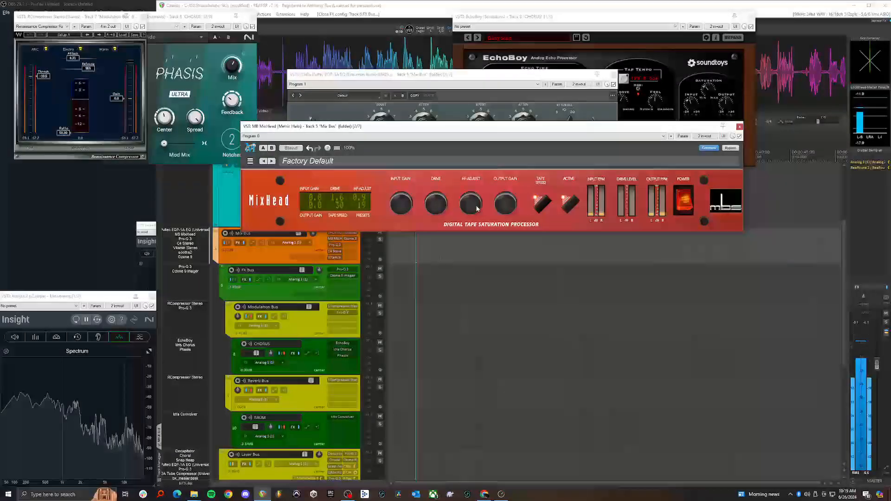
Examine the Mix Bus's Pro-Q 3 curve and its C4 multiband compressor settings
{"action": "left_click", "coordinate": [184, 238]}
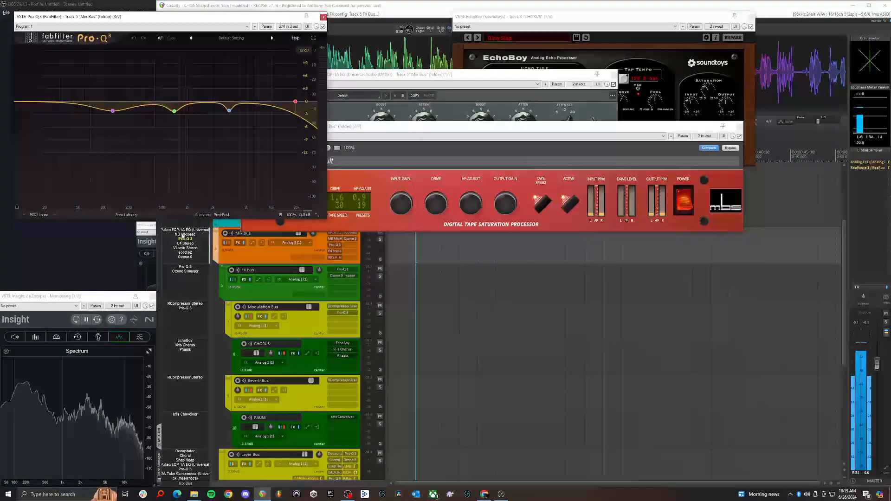
{"action": "left_click_drag", "start_coordinate": [171, 10], "coordinate": [535, 58]}
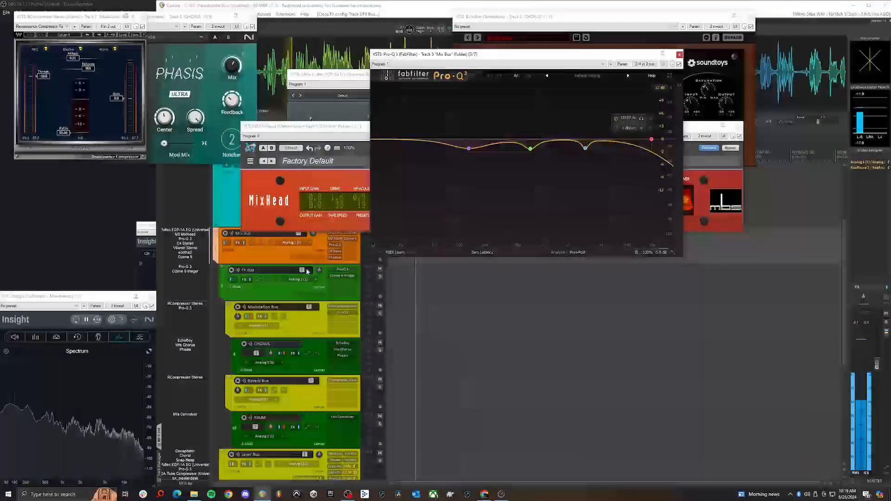
{"action": "left_click", "coordinate": [191, 244]}
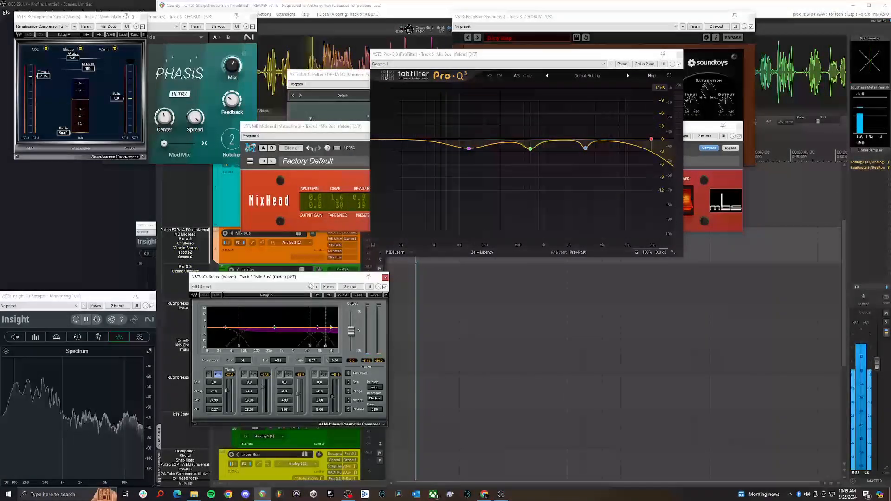
{"action": "left_click_drag", "start_coordinate": [310, 285], "coordinate": [535, 125]}
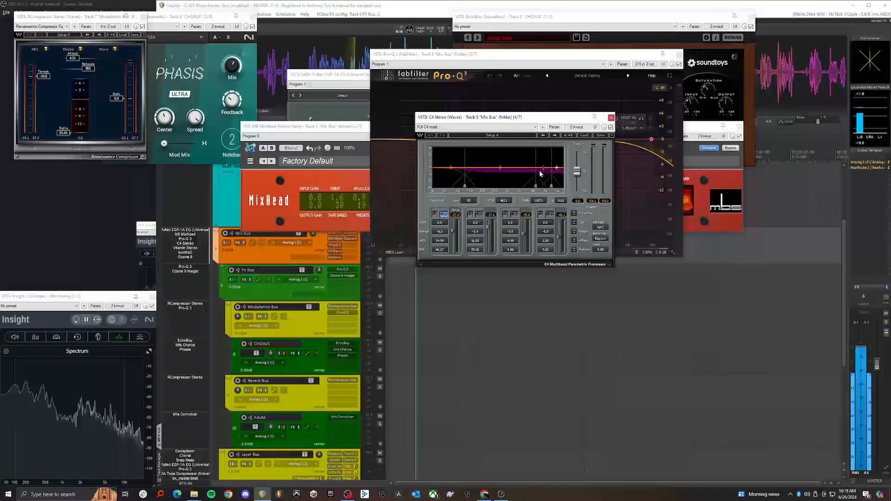
Review the Mix Bus's Vitamin Stereo band levels, close it, and open soothe2 for inspection
{"action": "left_click", "coordinate": [185, 248]}
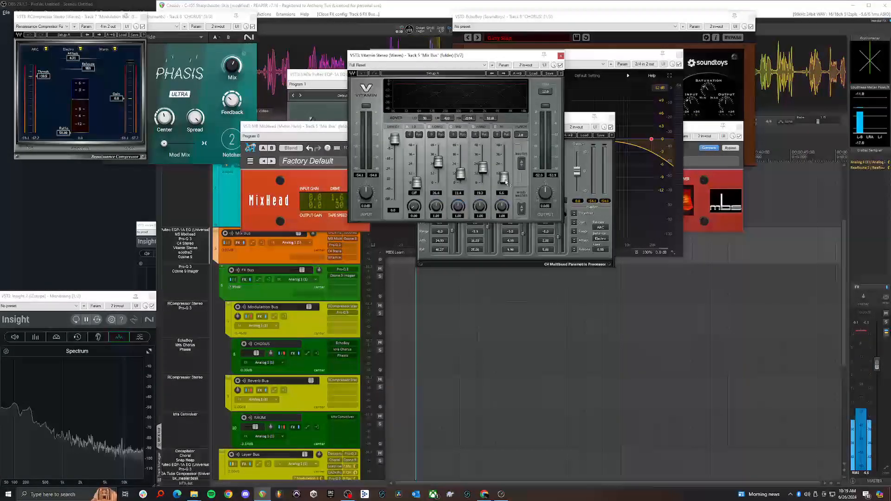
{"action": "left_click", "coordinate": [560, 55]}
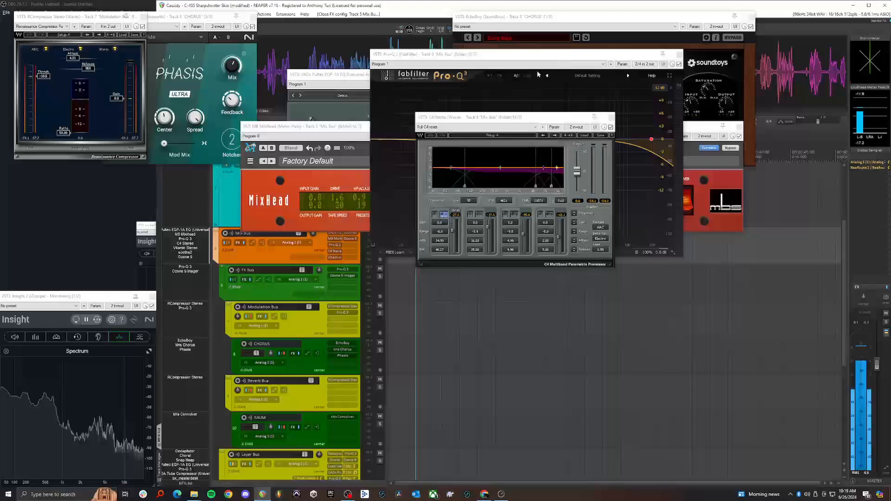
{"action": "left_click", "coordinate": [186, 257]}
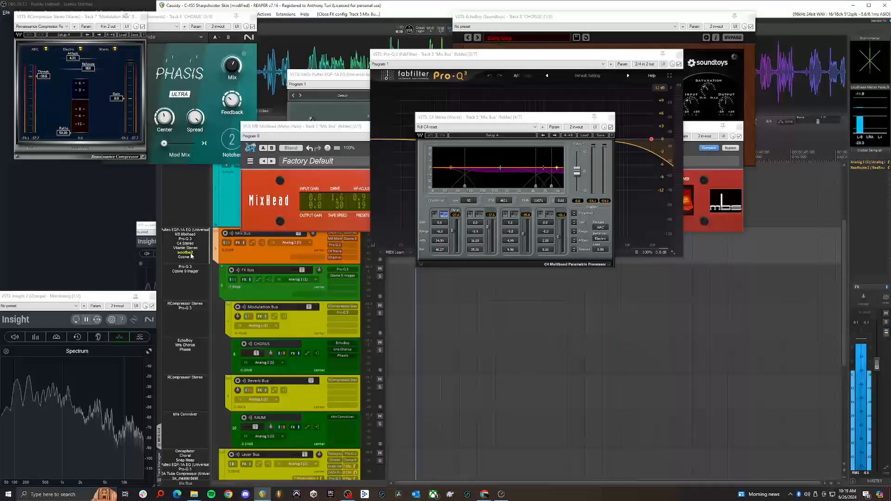
{"action": "left_click", "coordinate": [187, 253]}
{"action": "left_click_drag", "start_coordinate": [669, 17], "coordinate": [410, 73]}
Examine the equalizer bands of the Mix Bus's Ozone 9, and close Ozone 9 and Pro-Q 3
{"action": "left_click", "coordinate": [193, 257]}
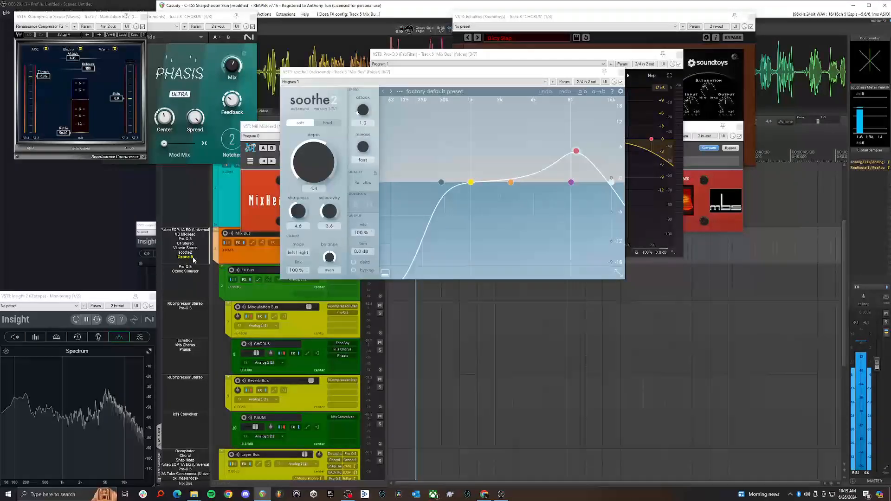
{"action": "left_click_drag", "start_coordinate": [567, 17], "coordinate": [419, 76]}
{"action": "left_click", "coordinate": [341, 125]}
{"action": "left_click", "coordinate": [414, 222]}
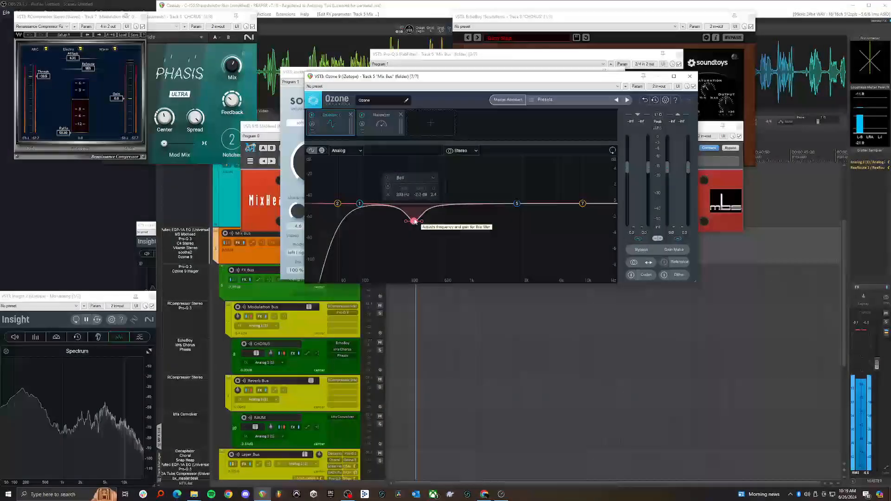
{"action": "left_click", "coordinate": [689, 76]}
{"action": "left_click", "coordinate": [679, 54]}
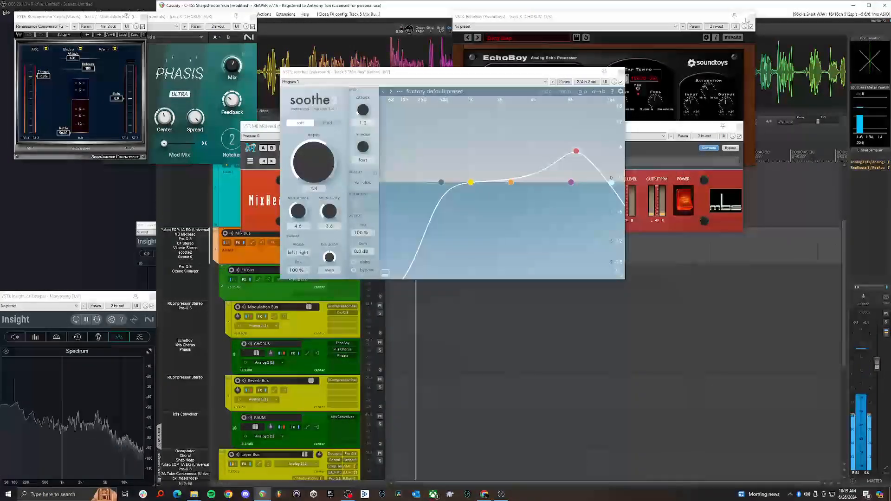